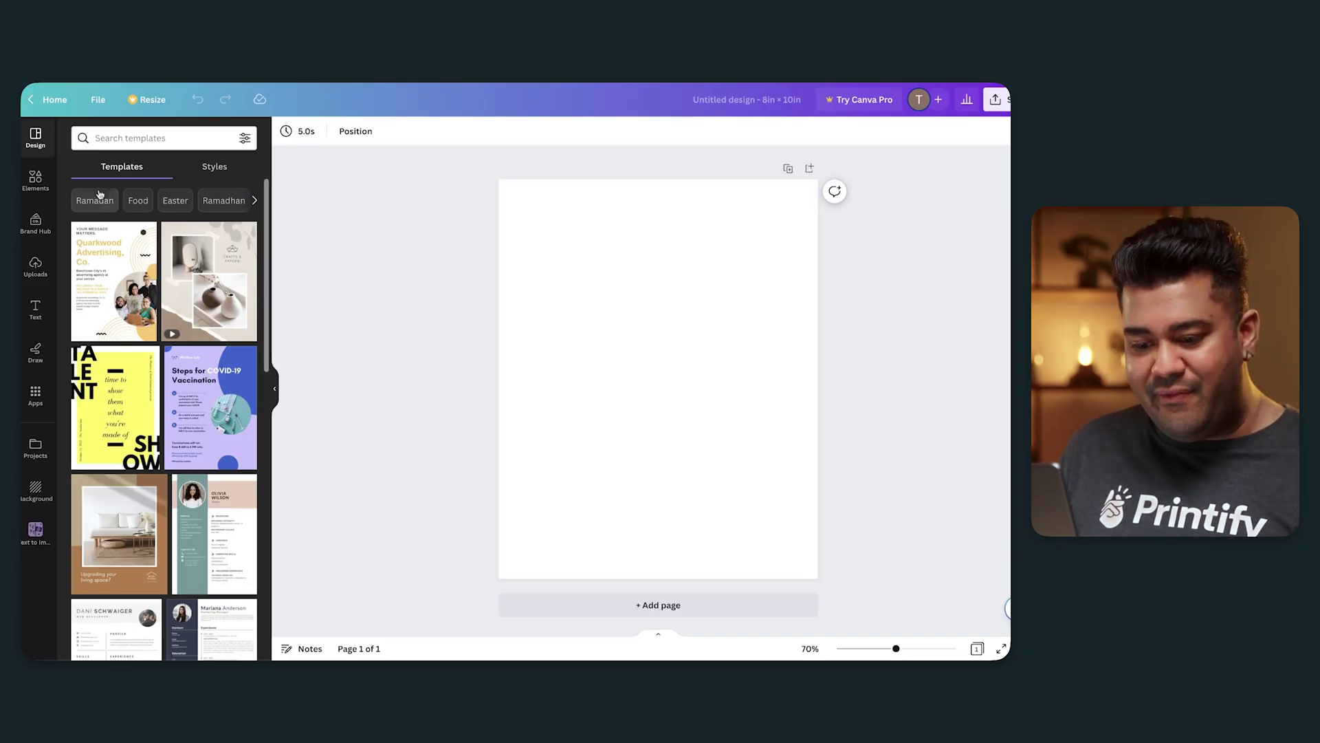
# Add the "I can & I will" font combination to the blank page and reword it as "Brunch & Burn"
pyautogui.click(25, 318)
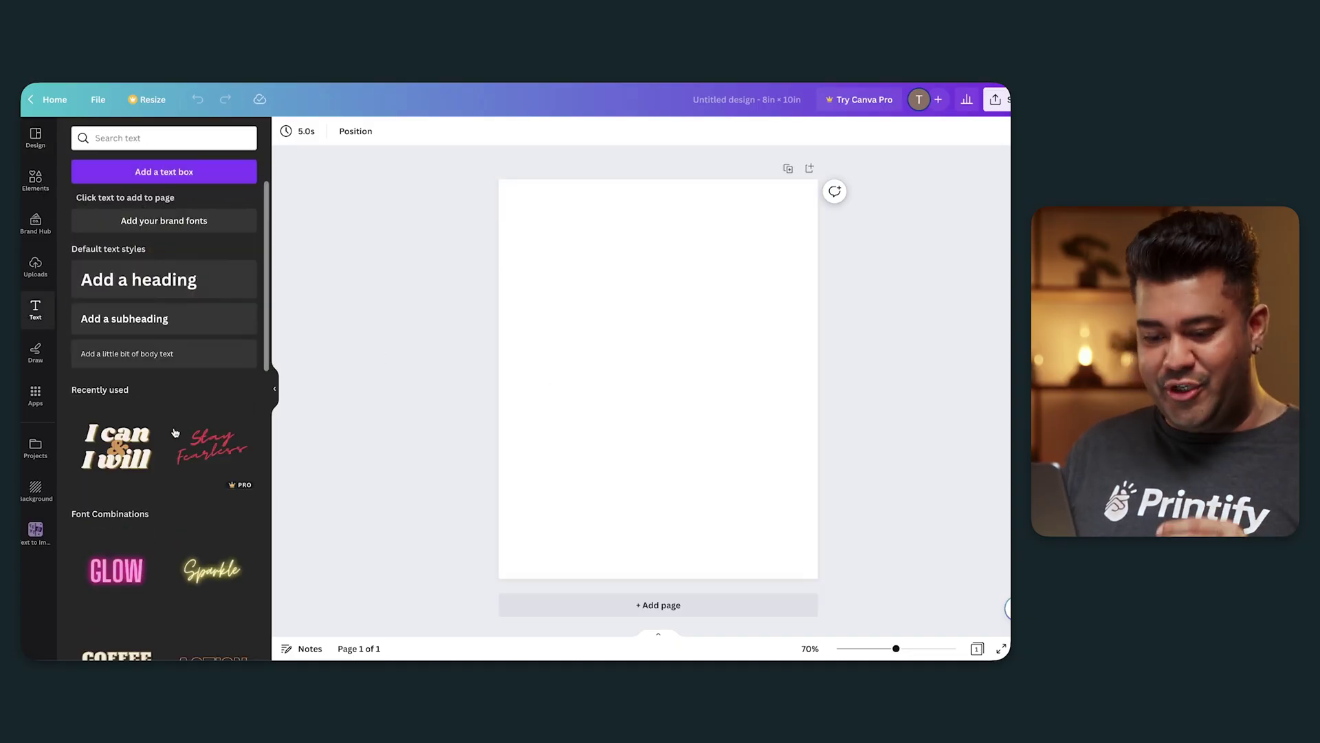
pyautogui.scroll(-5, 179, 443)
pyautogui.scroll(-3, 178, 442)
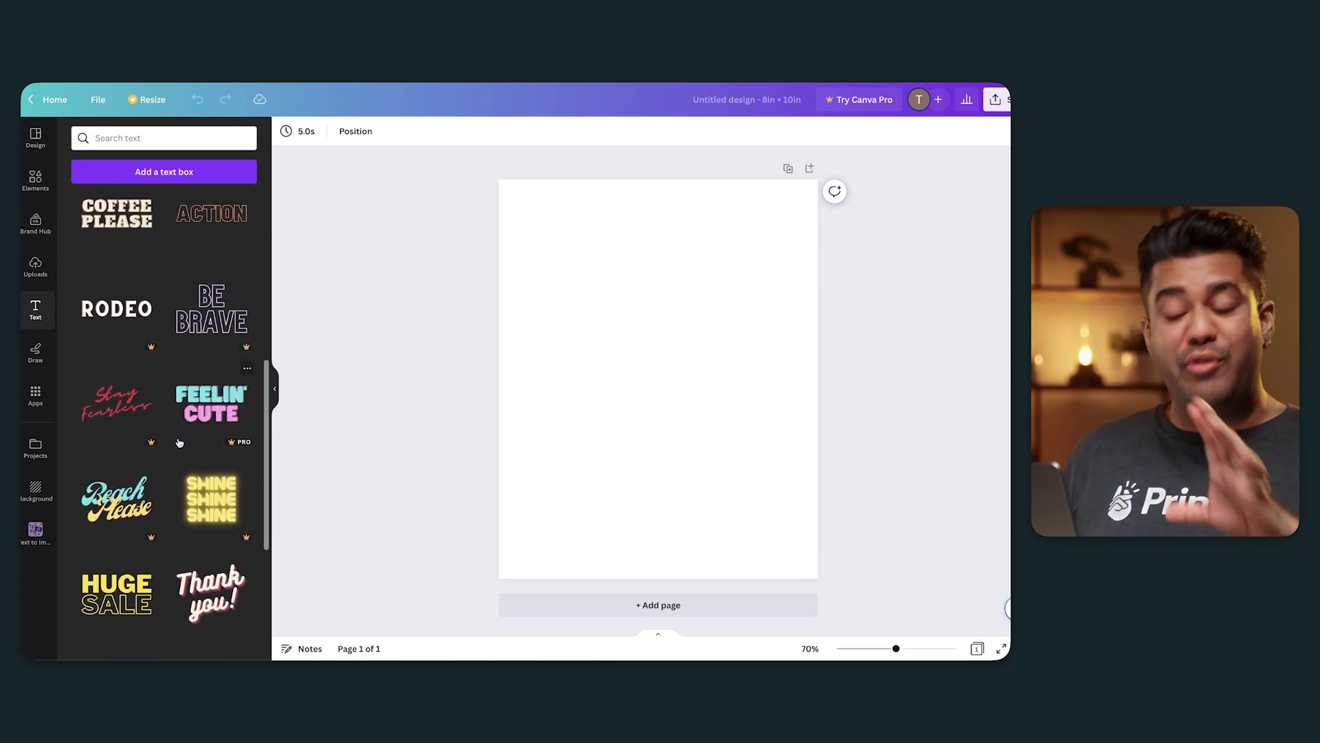
pyautogui.scroll(-1, 179, 442)
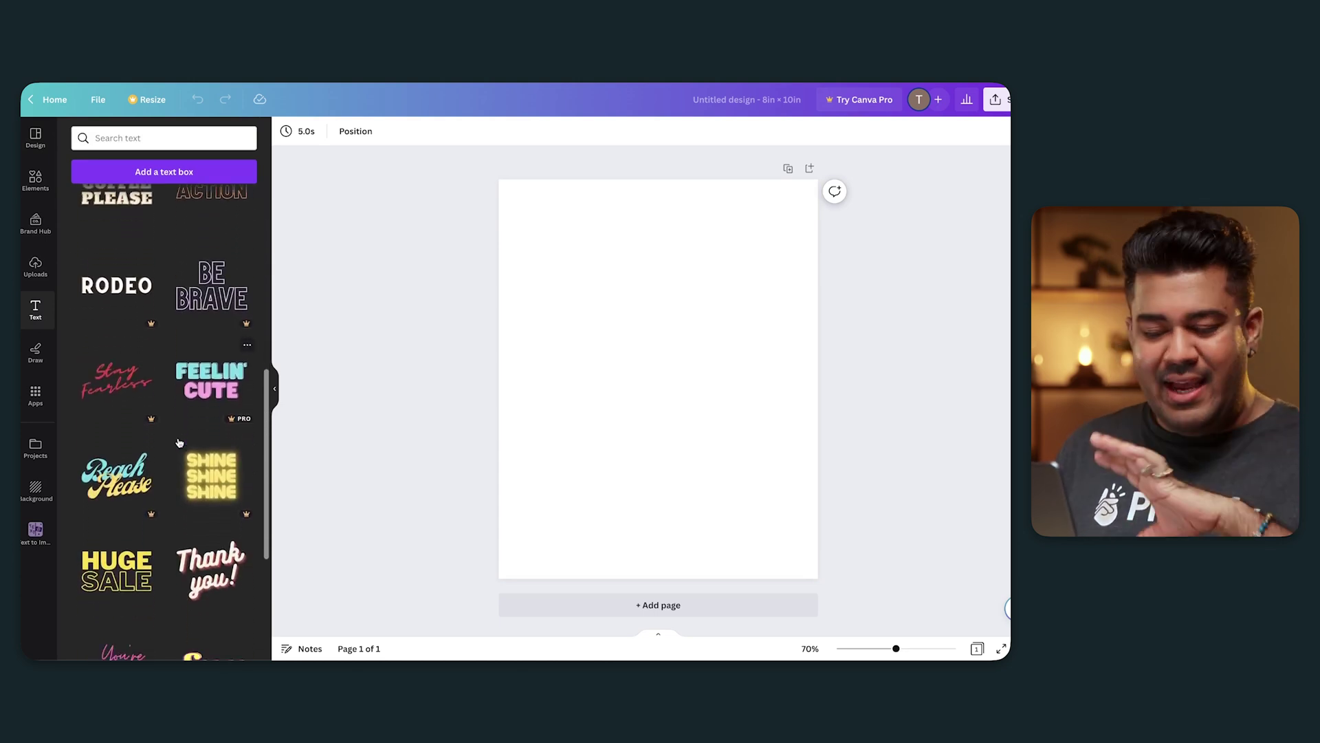
pyautogui.scroll(-1, 179, 442)
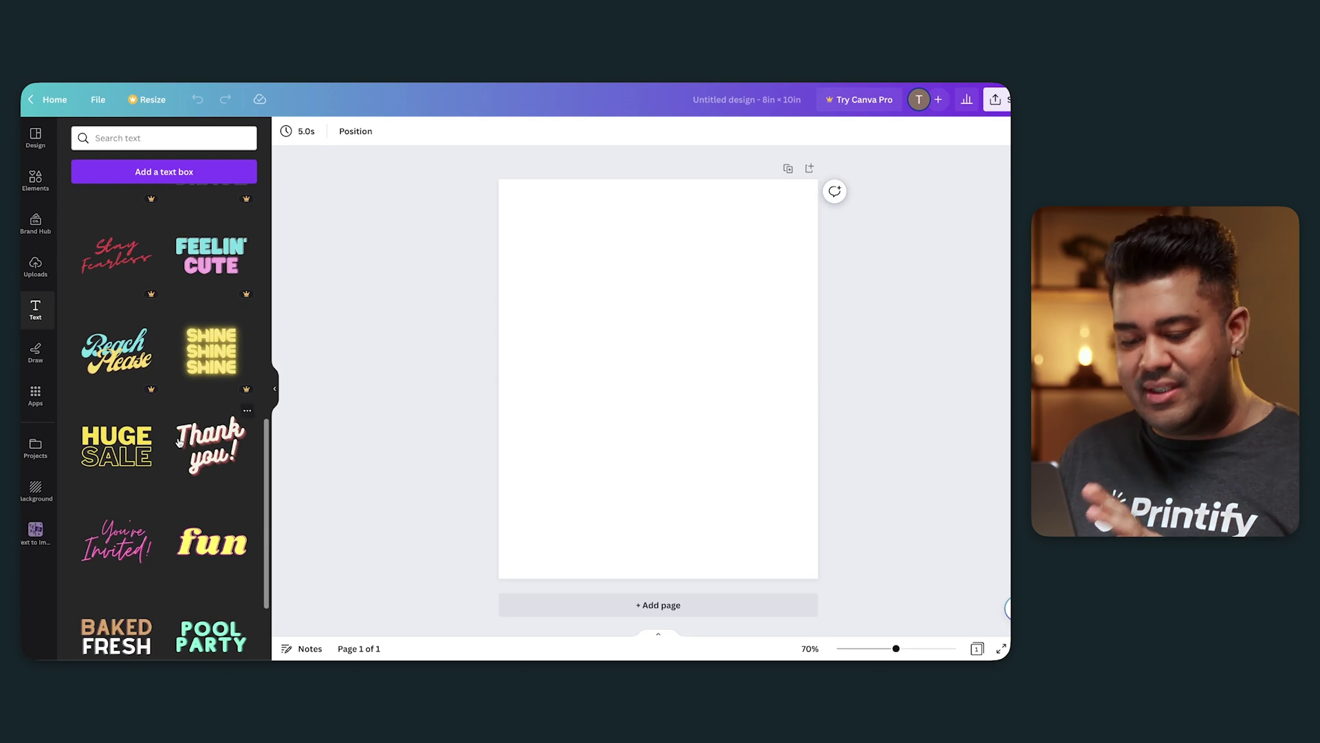
pyautogui.scroll(-2, 178, 442)
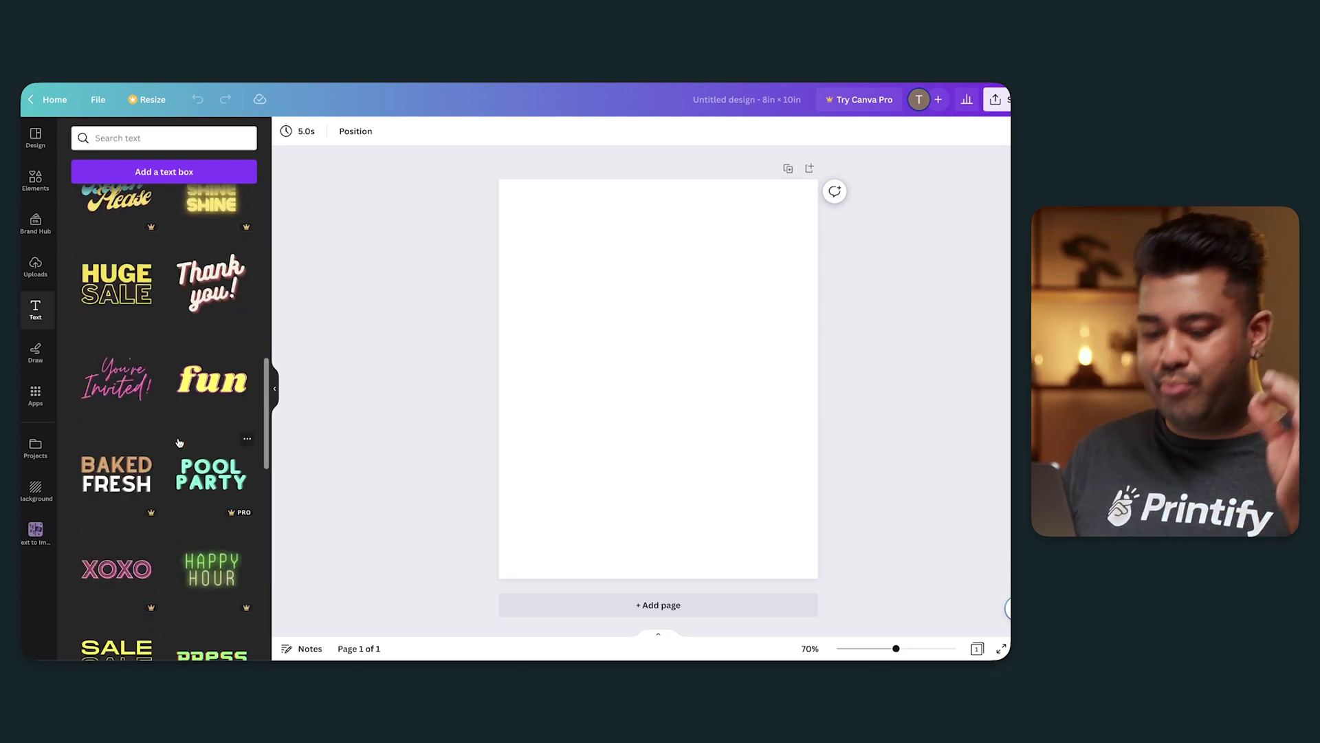
pyautogui.scroll(-5, 179, 442)
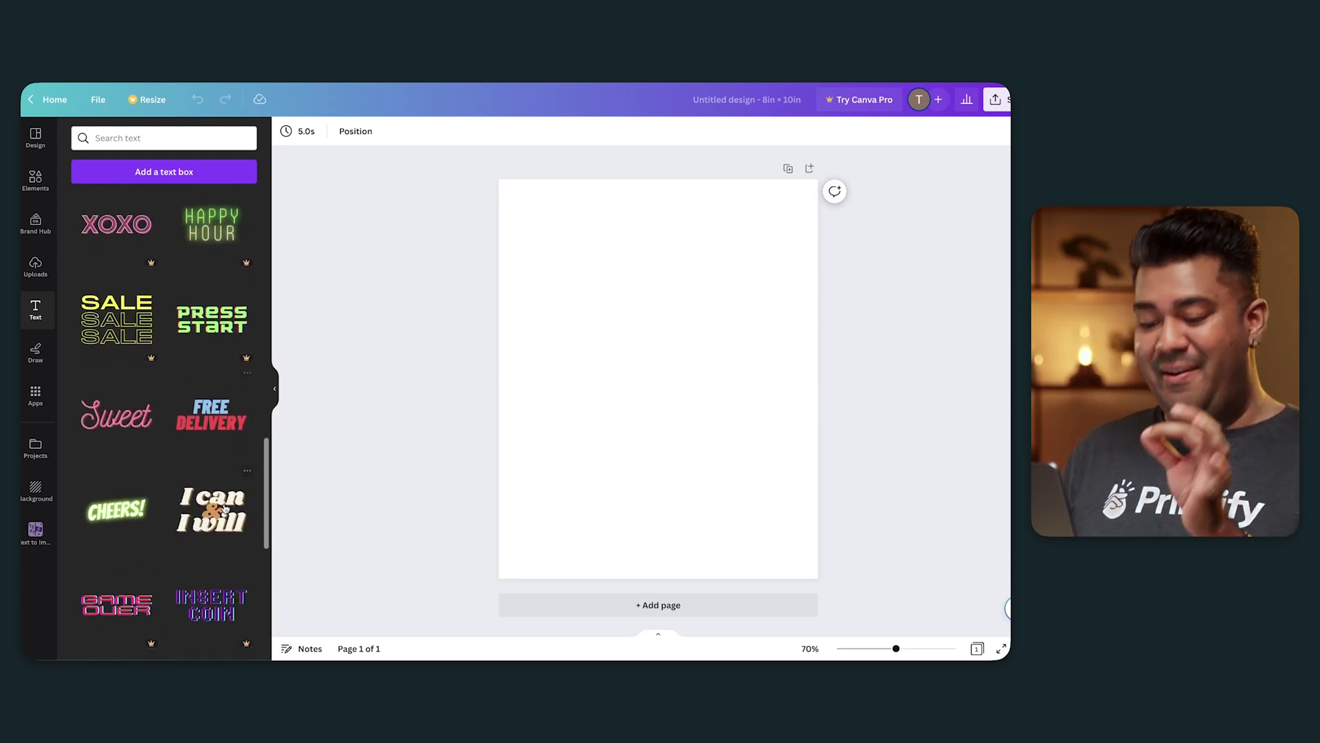
pyautogui.scroll(-1, 227, 510)
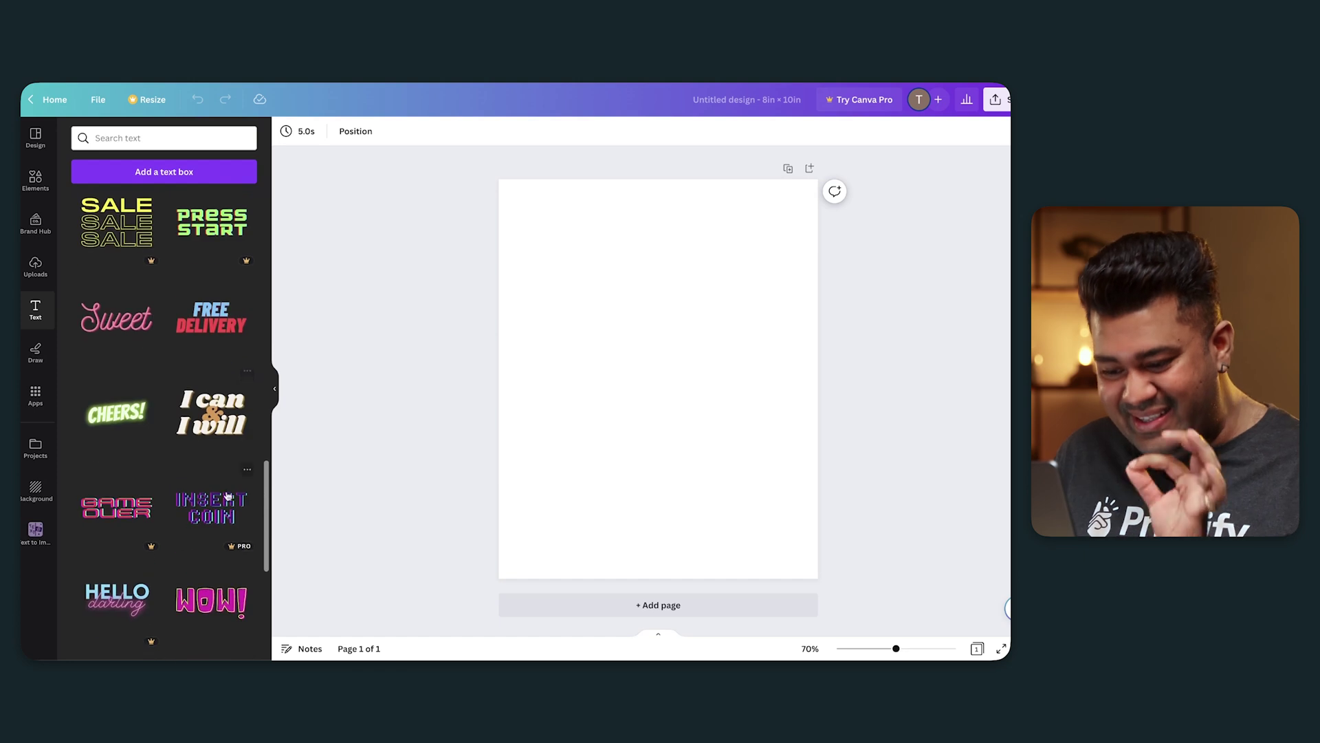
pyautogui.click(223, 425)
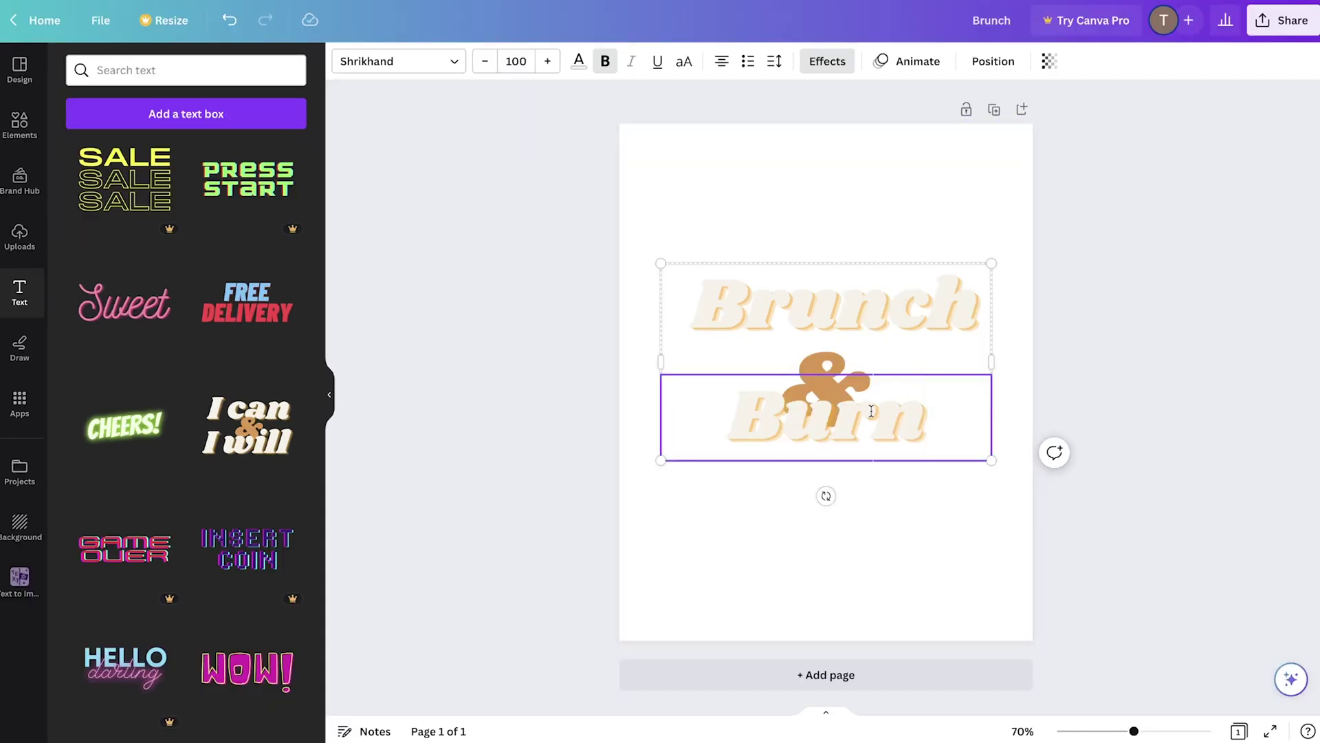
pyautogui.moveTo(829, 366)
pyautogui.mouseDown()
pyautogui.moveTo(828, 353)
pyautogui.moveTo(833, 370)
pyautogui.mouseUp()
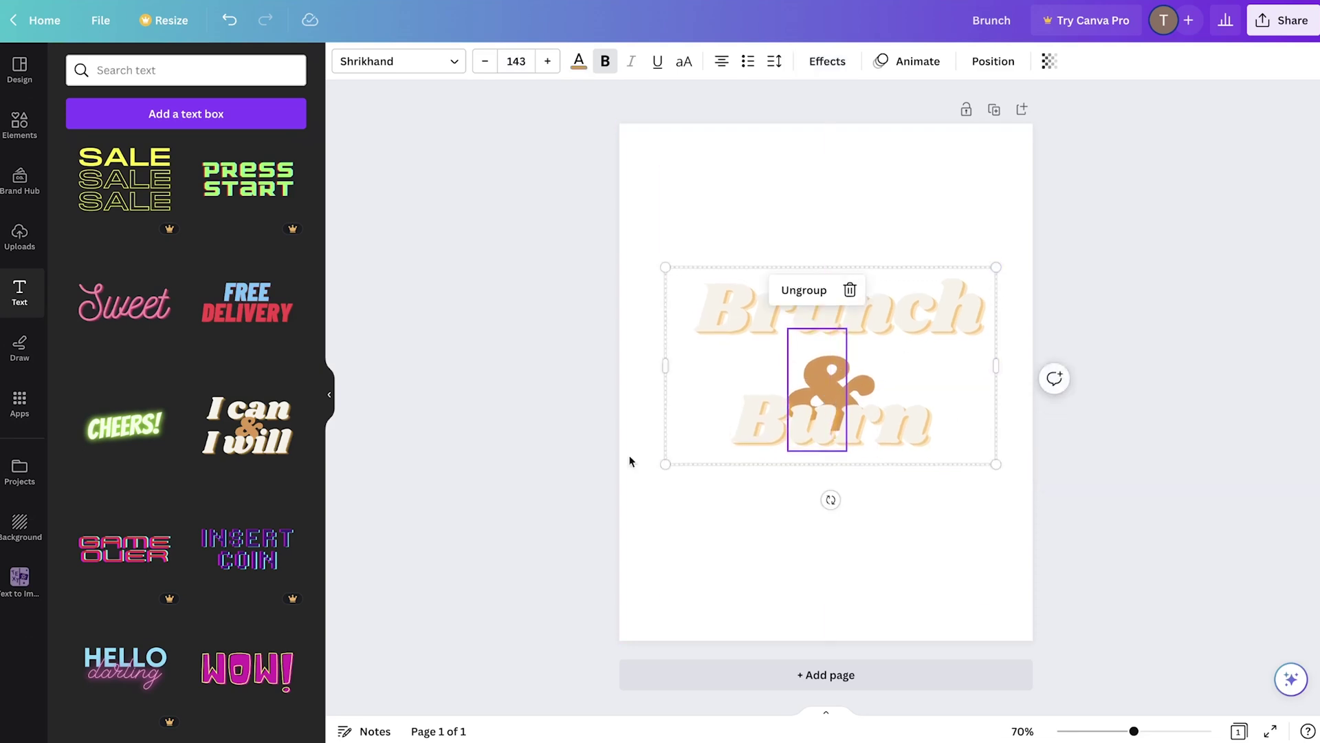
# Search the elements for "kettlebell" and place the black kettlebell graphic with radiating lines over the text
pyautogui.click(19, 123)
pyautogui.click(161, 70)
pyautogui.write('kettlebell')
pyautogui.press('Return')
pyautogui.moveTo(186, 151); pyautogui.dragTo(856, 376)
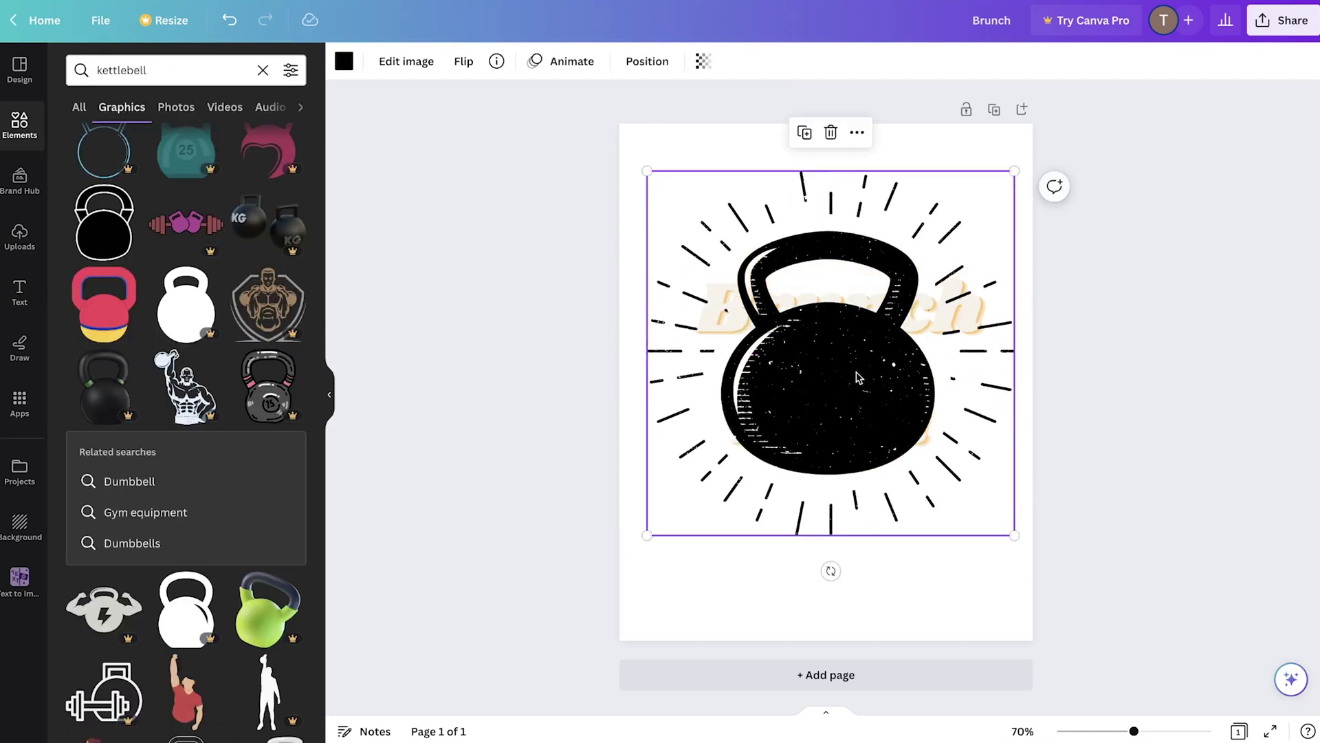
pyautogui.moveTo(856, 377); pyautogui.dragTo(858, 440)
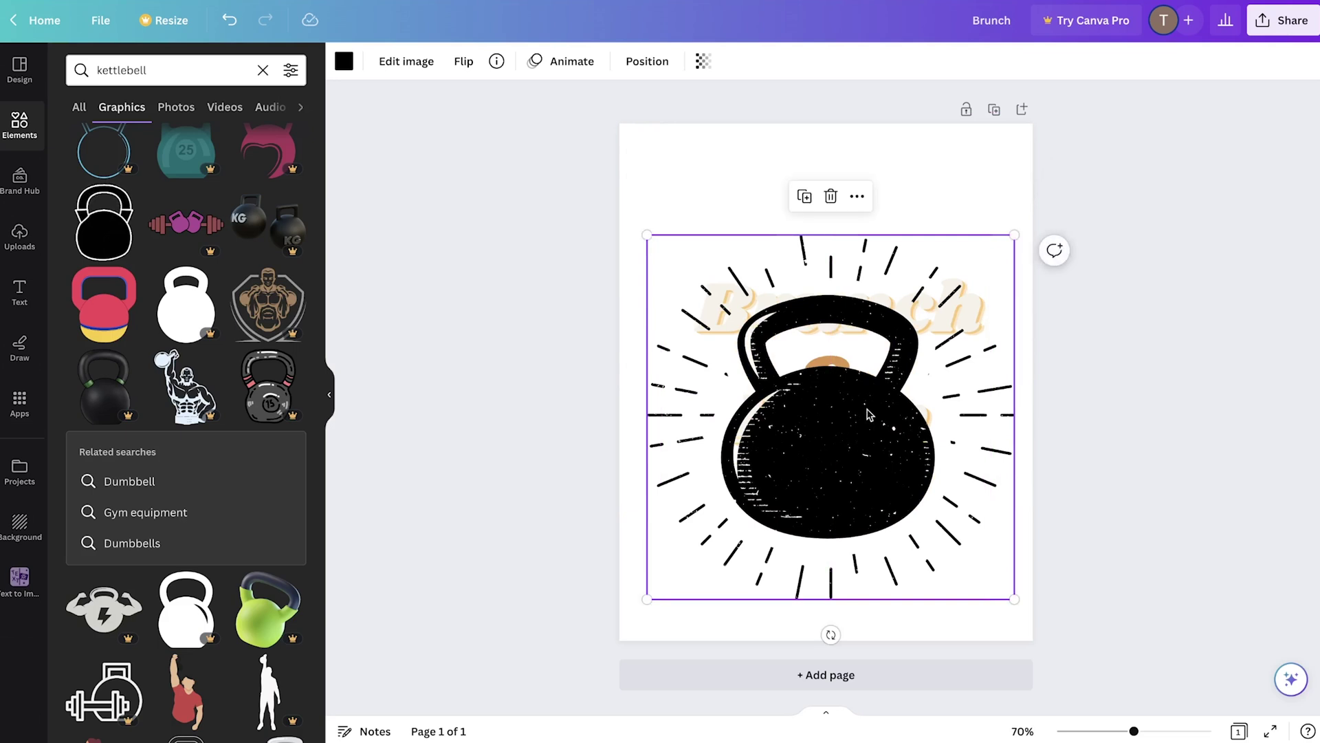
# Send the kettlebell graphic to the back, and shrink and tilt the "Brunch & Burn" text to fit the kettlebell's body
pyautogui.click(858, 197)
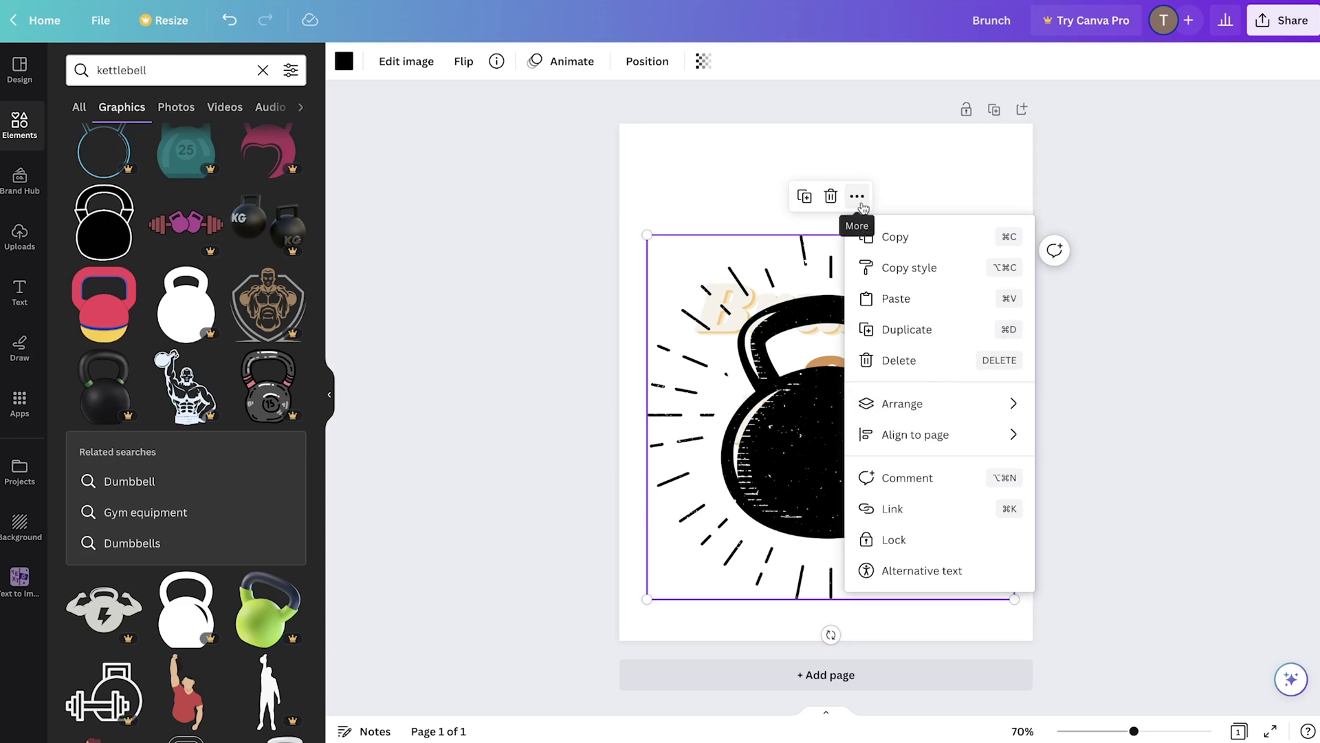
pyautogui.moveTo(927, 409)
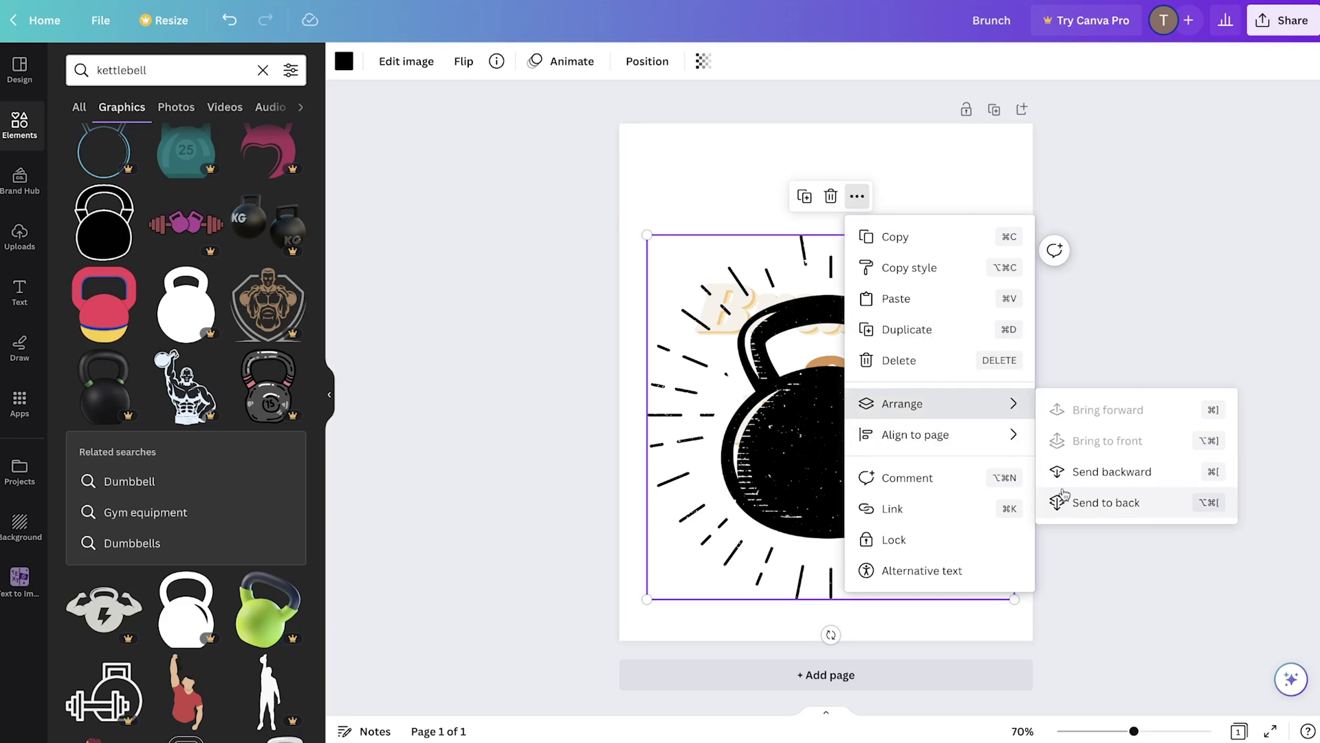
pyautogui.click(1066, 501)
pyautogui.click(835, 431)
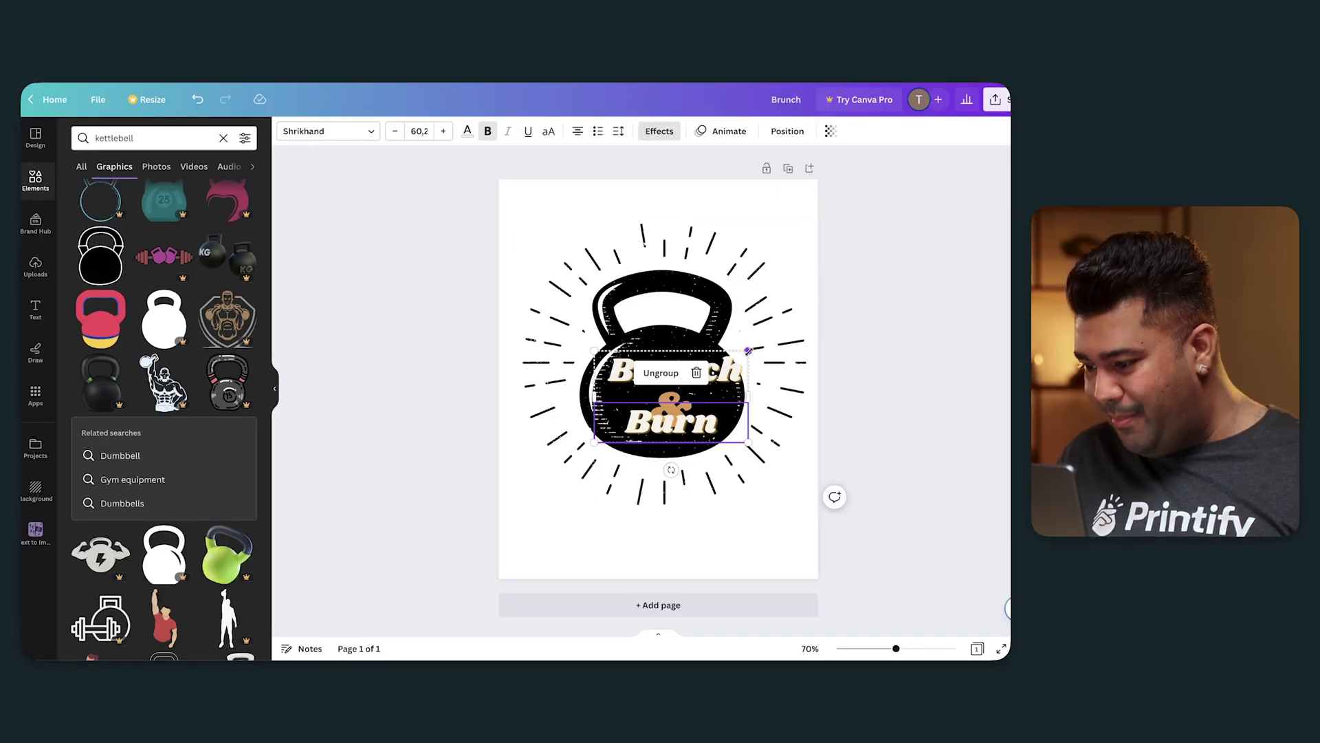
pyautogui.moveTo(671, 471); pyautogui.dragTo(679, 458)
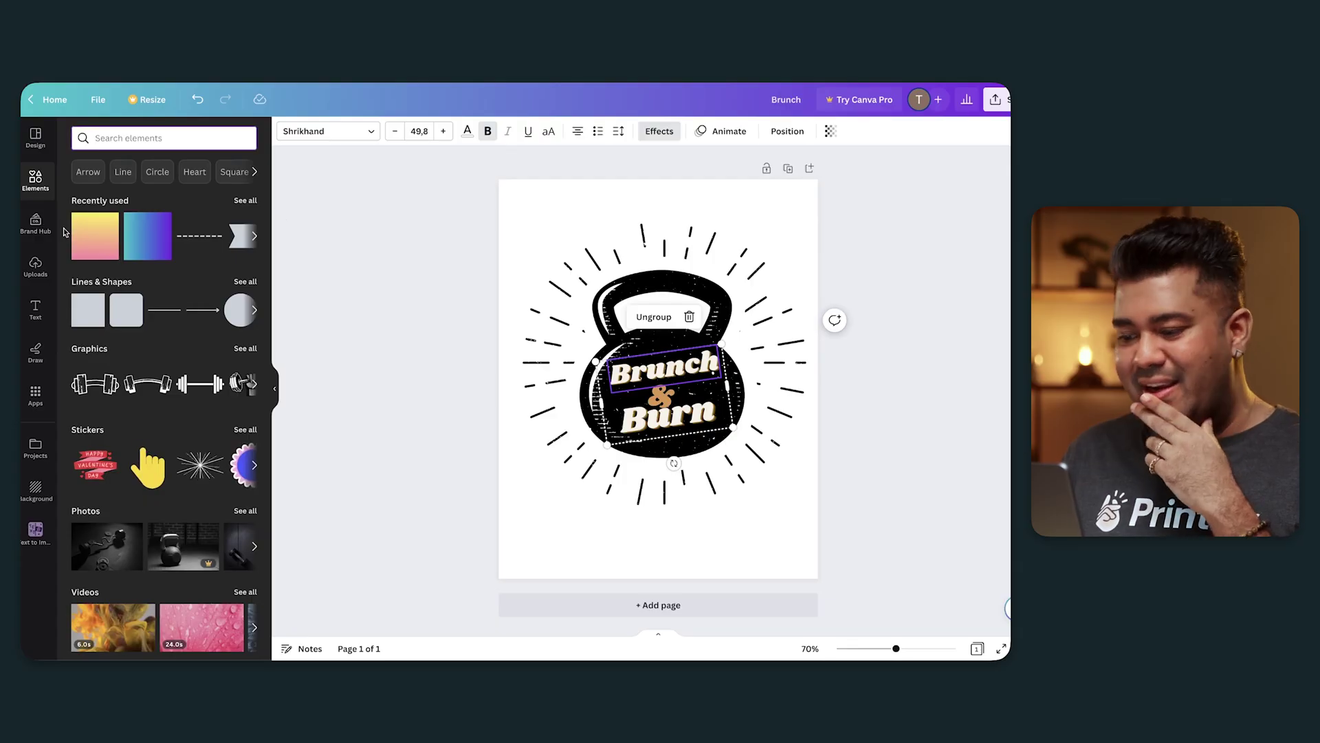
# Add the recently used yellow-to-pink gradient to the page's upper-left corner and send it to the back
pyautogui.click(103, 230)
pyautogui.moveTo(681, 344); pyautogui.dragTo(593, 219)
pyautogui.rightClick(581, 346)
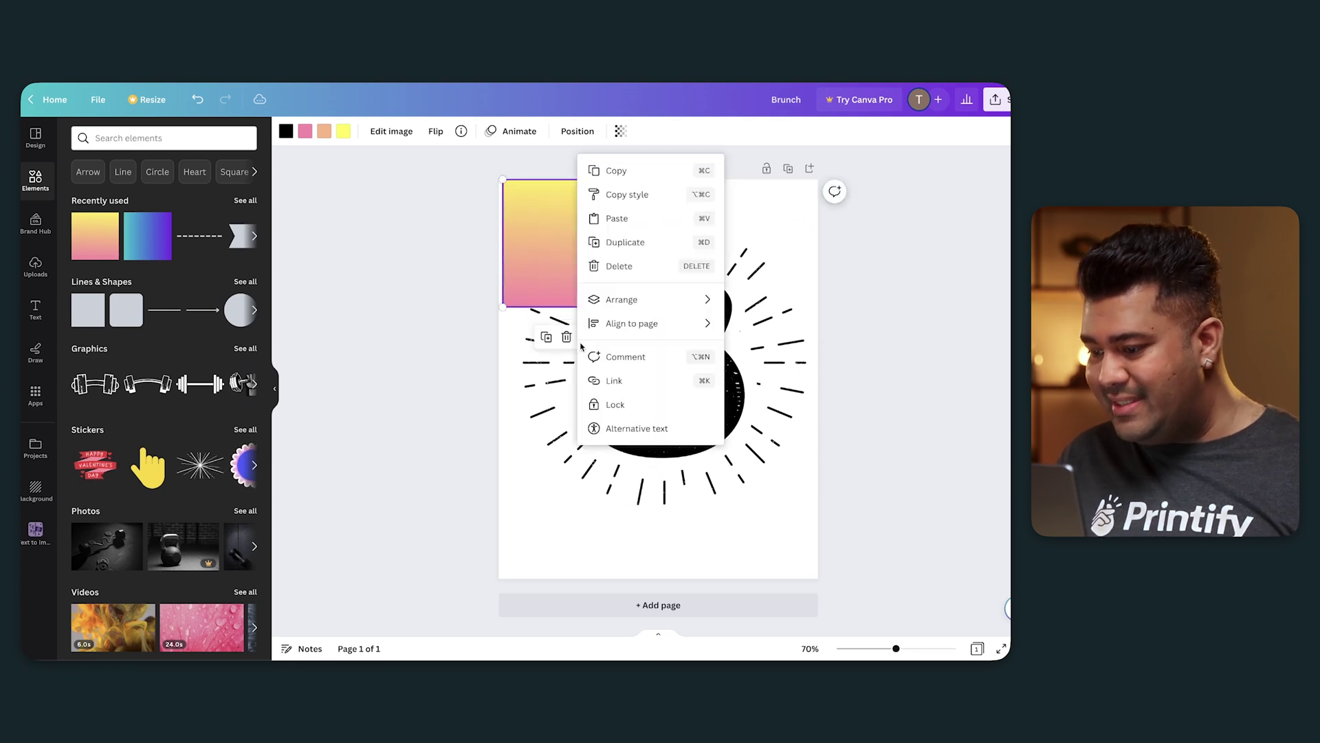
pyautogui.moveTo(681, 301)
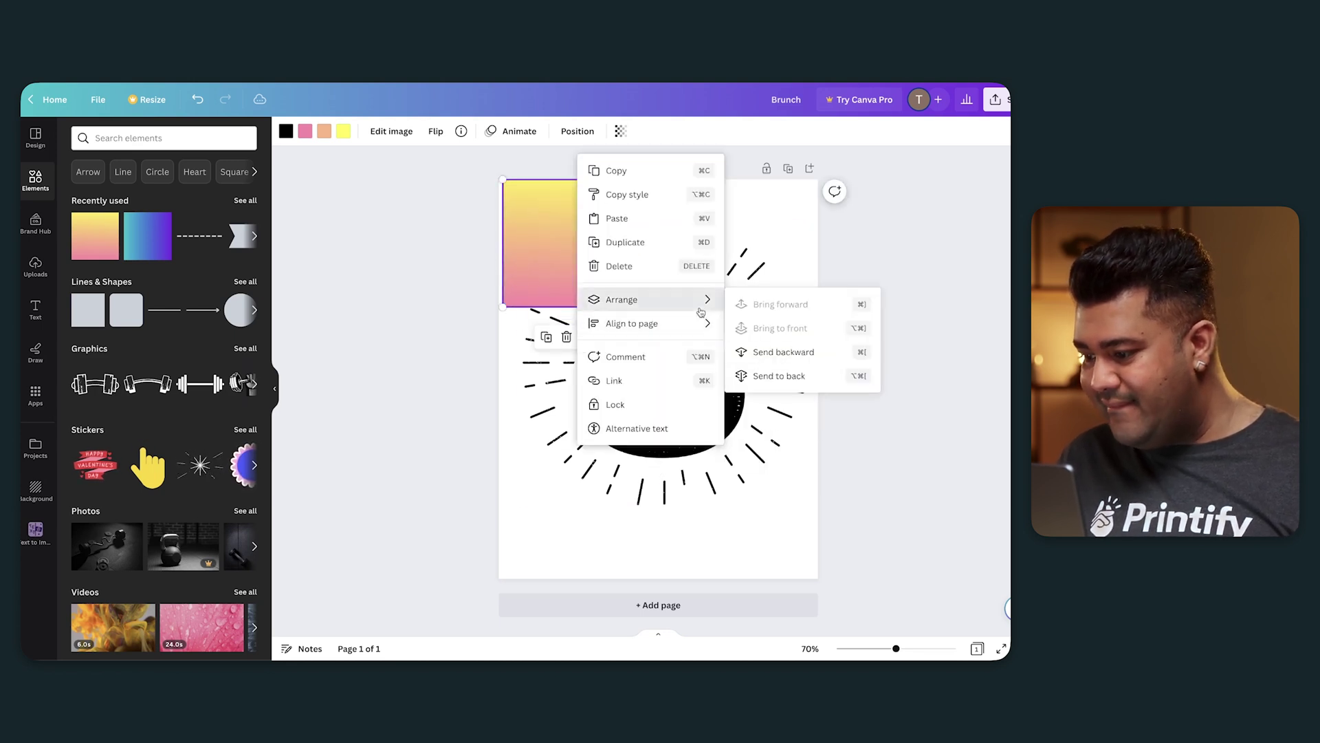
pyautogui.click(775, 376)
# Enlarge and position the gradient so that it covers the whole page as the background
pyautogui.moveTo(625, 303); pyautogui.dragTo(828, 596)
pyautogui.moveTo(882, 562); pyautogui.dragTo(912, 586)
pyautogui.moveTo(777, 534); pyautogui.dragTo(739, 537)
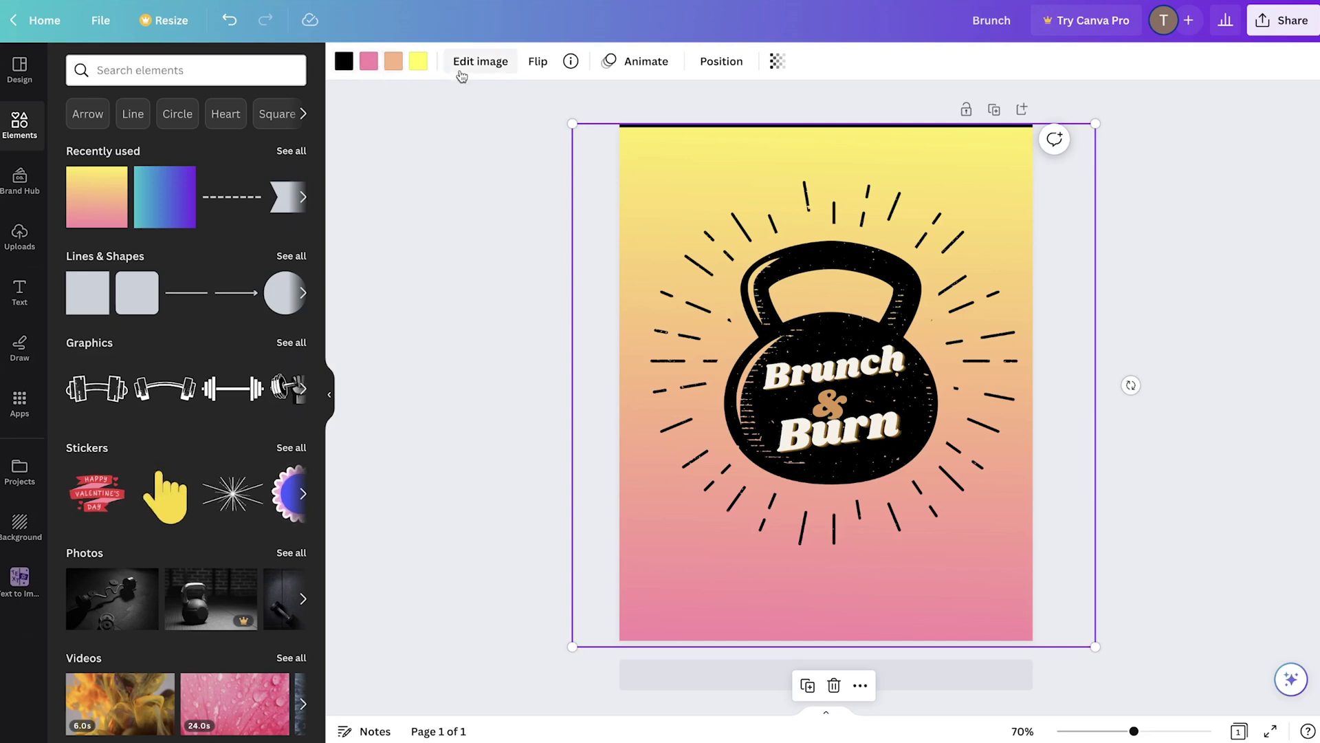
# Recolour the background gradient to run from soft yellow at the top to coral red at the bottom
pyautogui.click(416, 64)
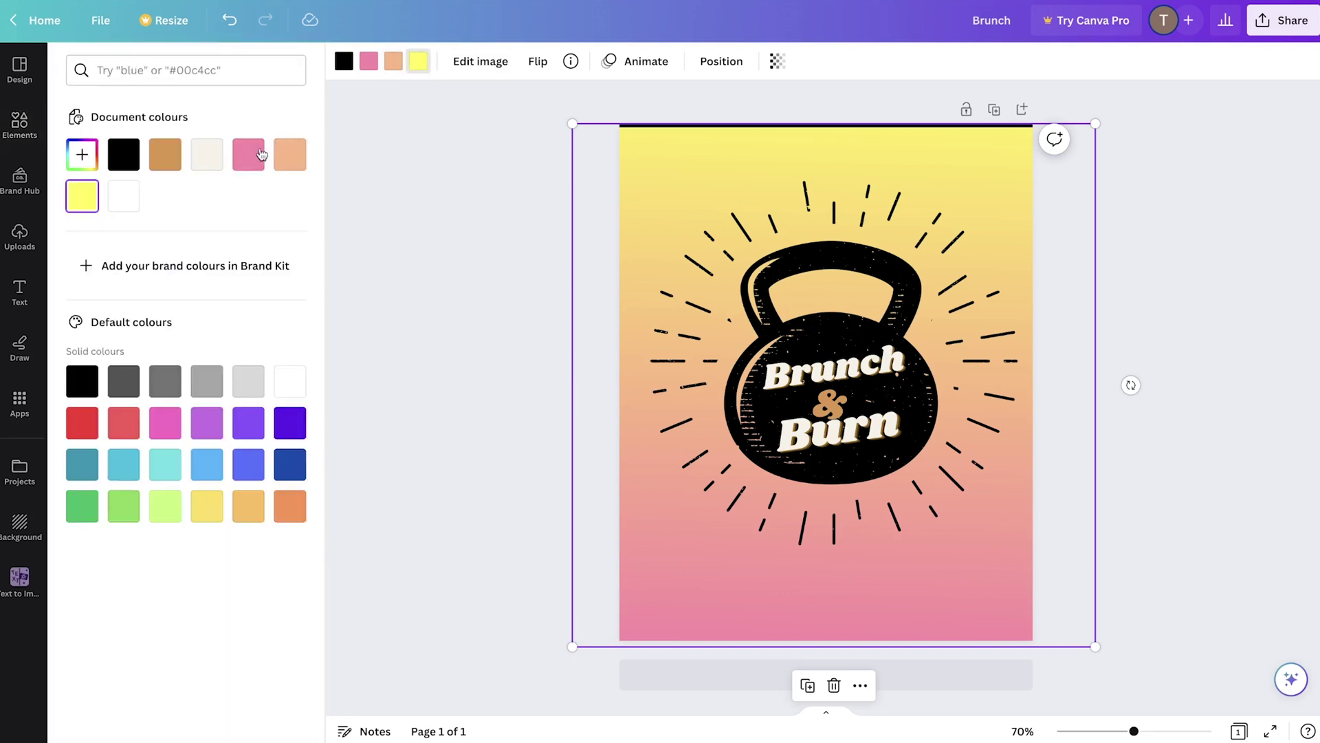
pyautogui.click(126, 425)
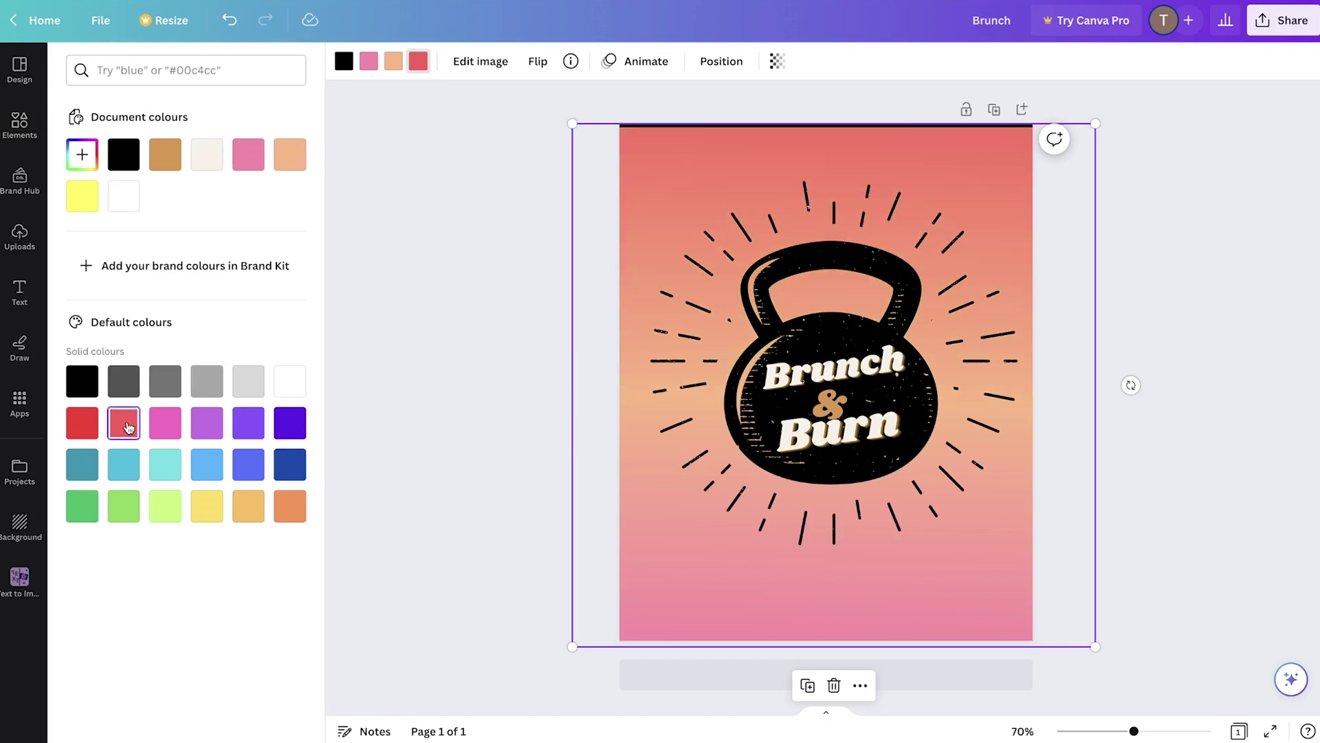
pyautogui.click(248, 506)
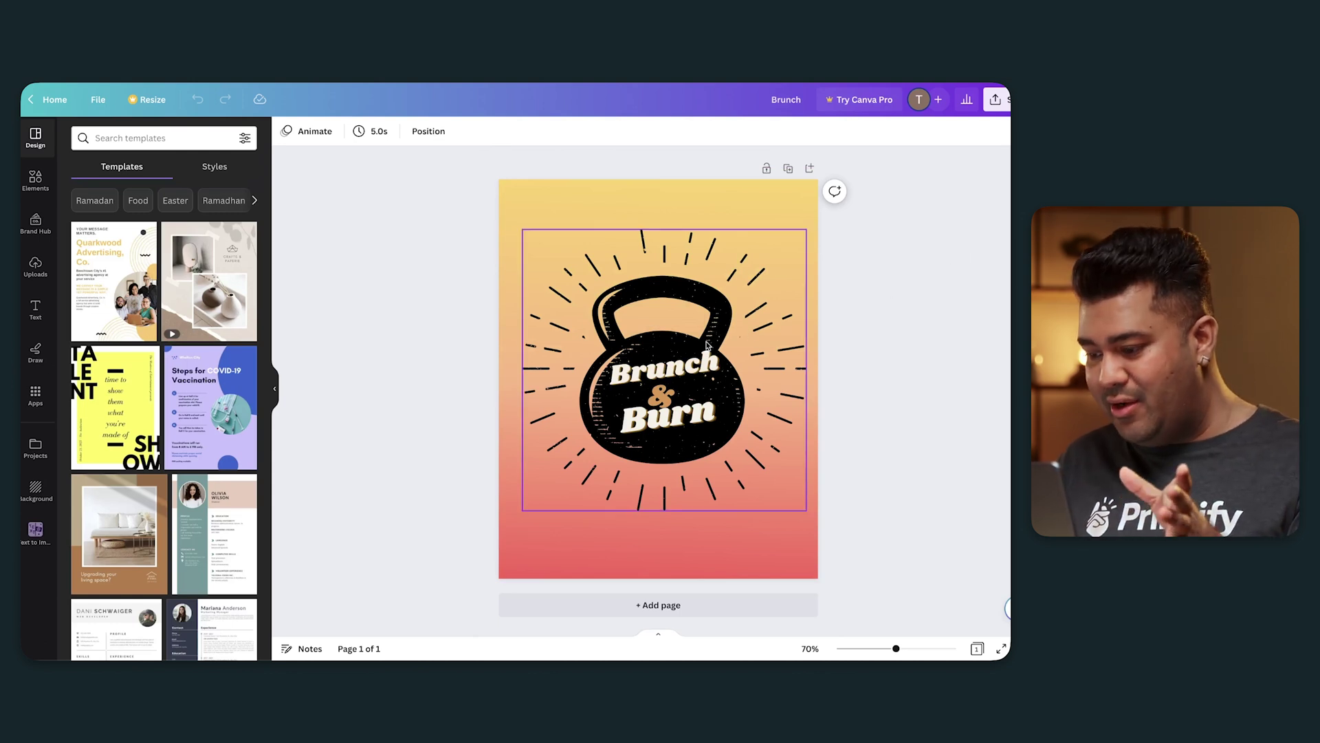
# Change the colour of the word "Brunch" to the soft yellow from the document colours
pyautogui.click(691, 362)
pyautogui.doubleClick(689, 362)
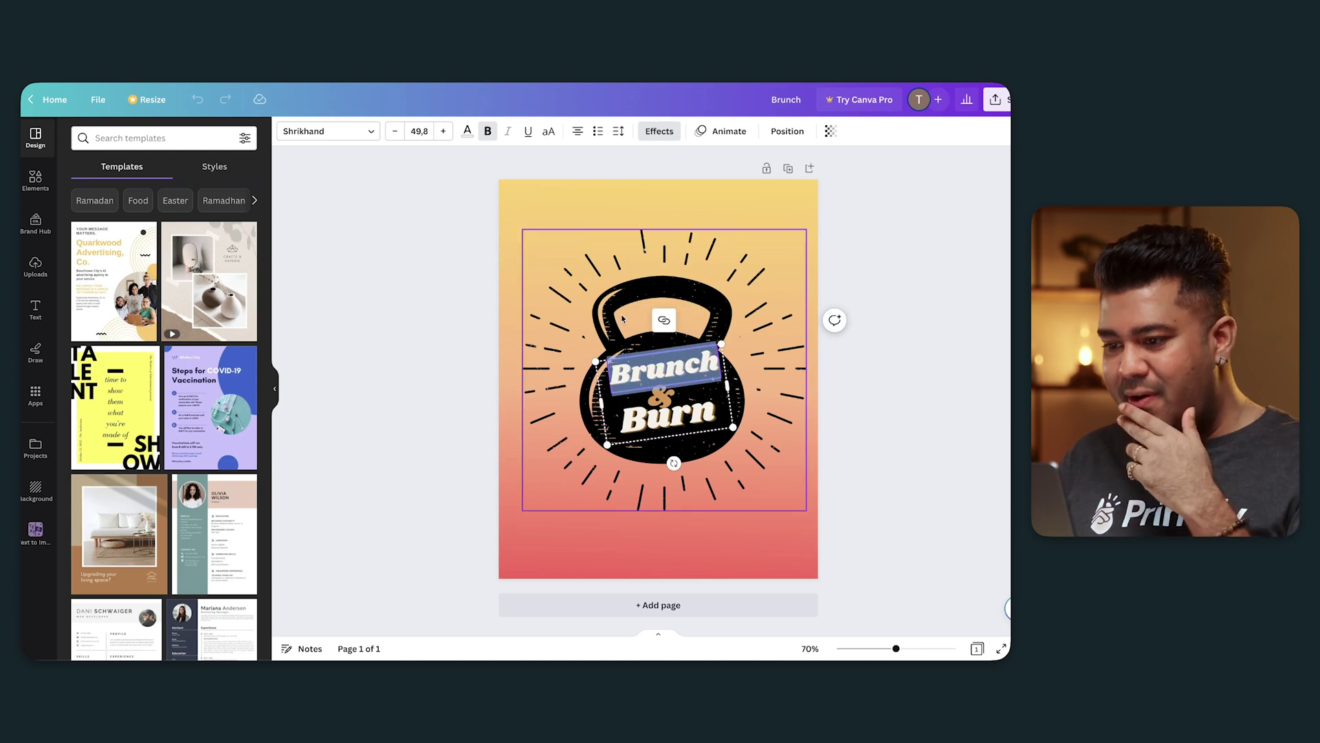
pyautogui.click(467, 136)
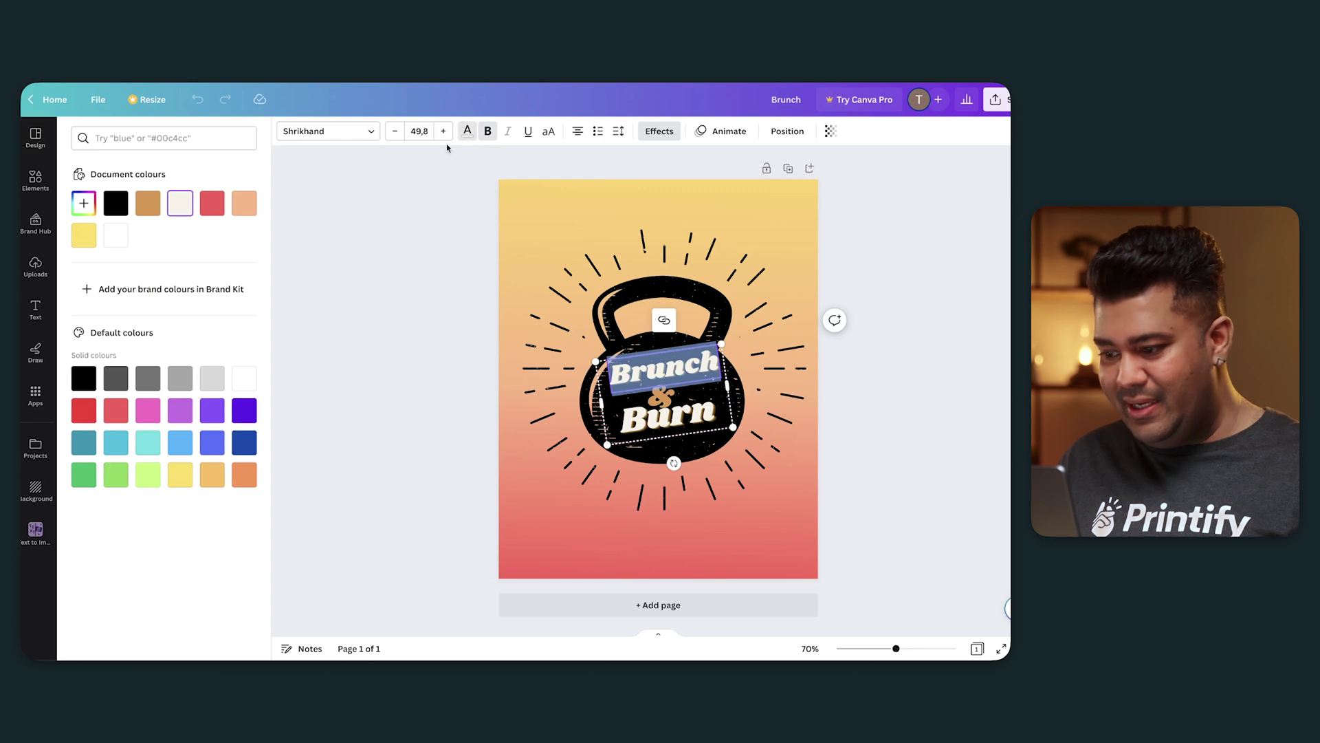
pyautogui.click(84, 234)
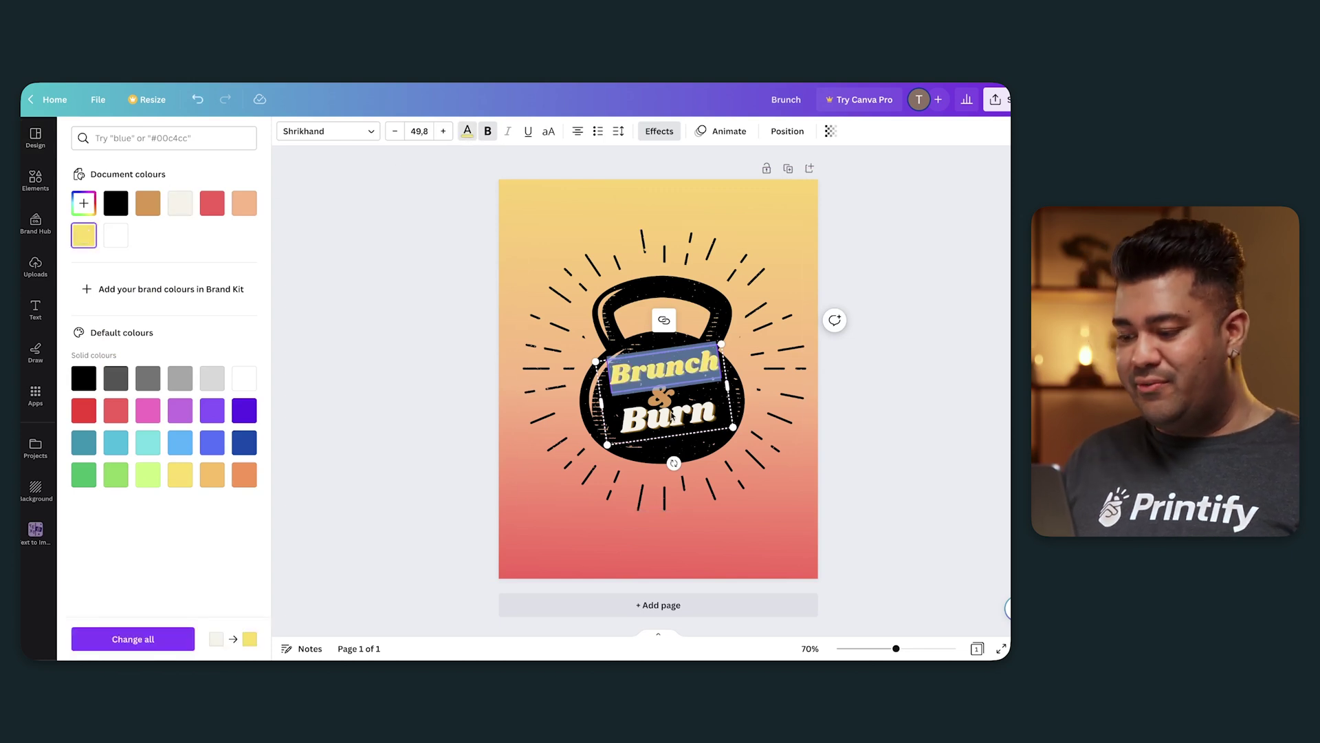
# Change the colour of the word "Burn" to the coral red from the document colours
pyautogui.click(673, 416)
pyautogui.doubleClick(673, 417)
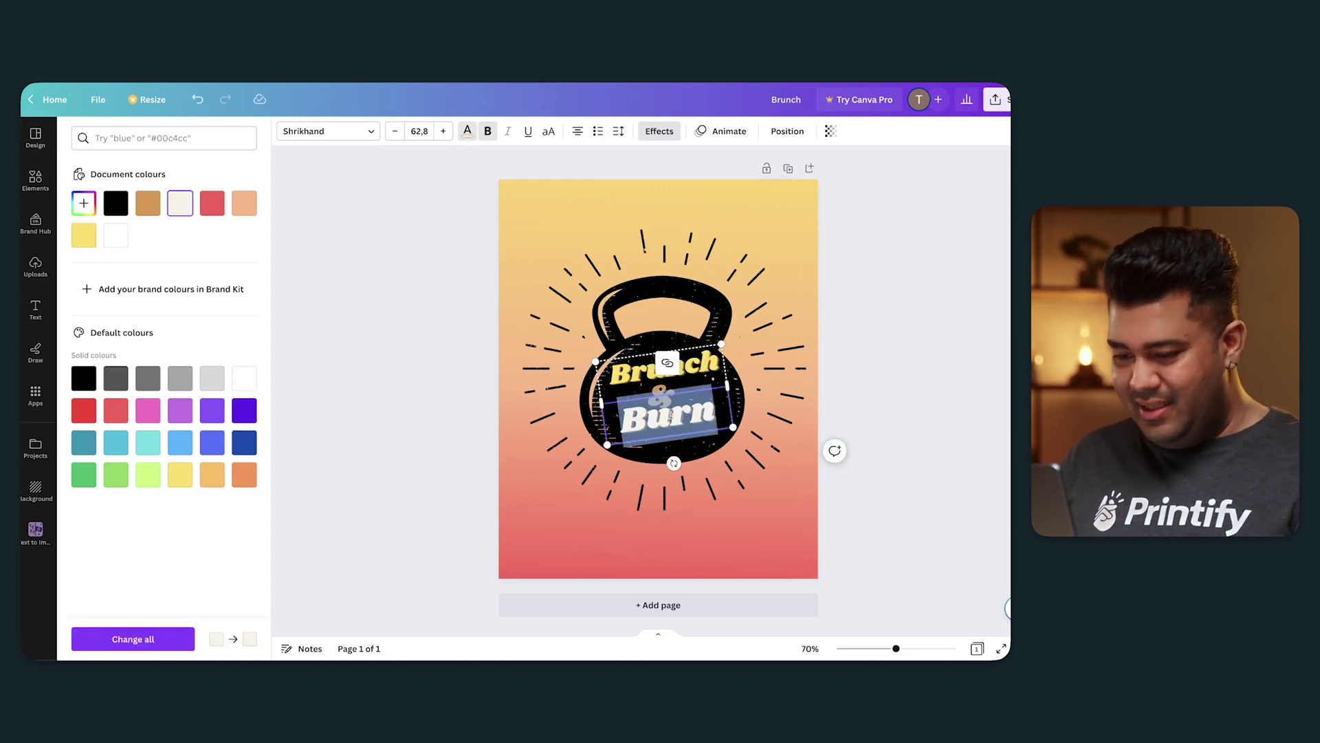
pyautogui.click(210, 200)
pyautogui.click(620, 522)
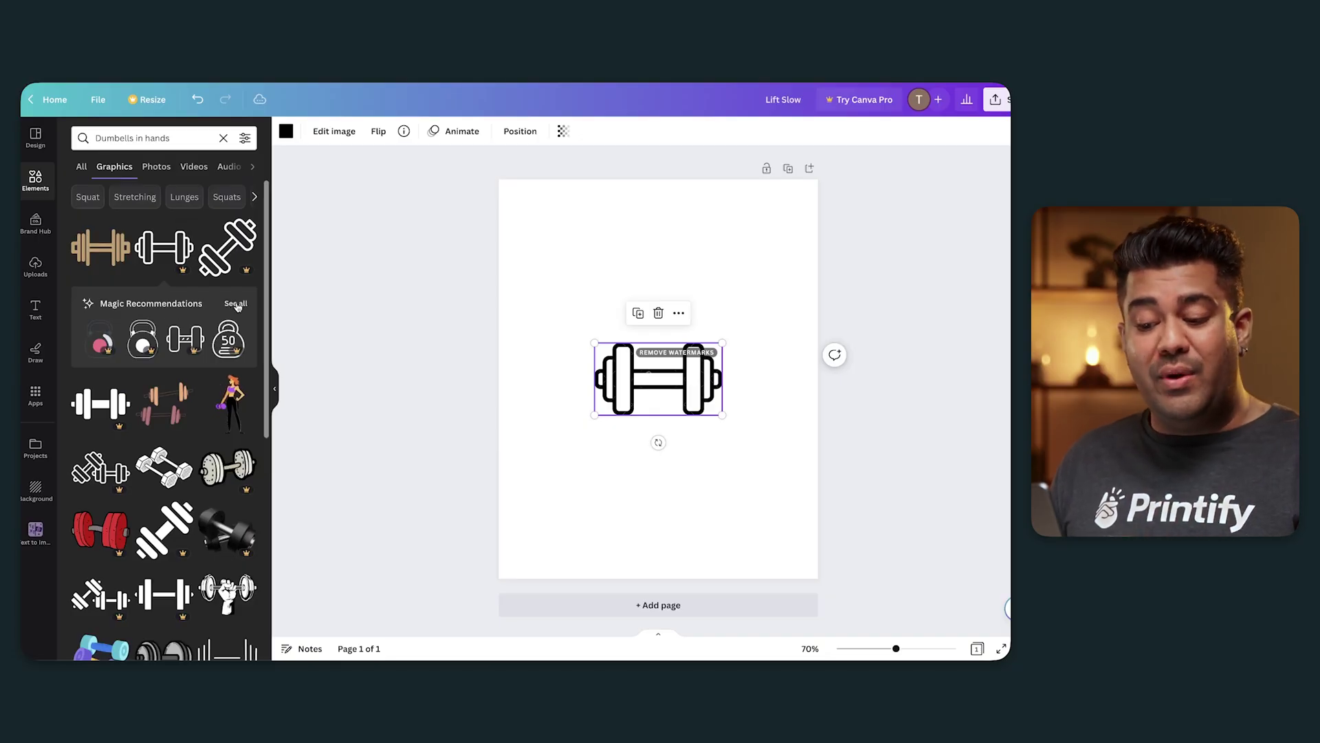
# Check the dumbbell's magic recommendations, and replace the dumbbell with the graphic of two hands holding dumbbells
pyautogui.click(236, 304)
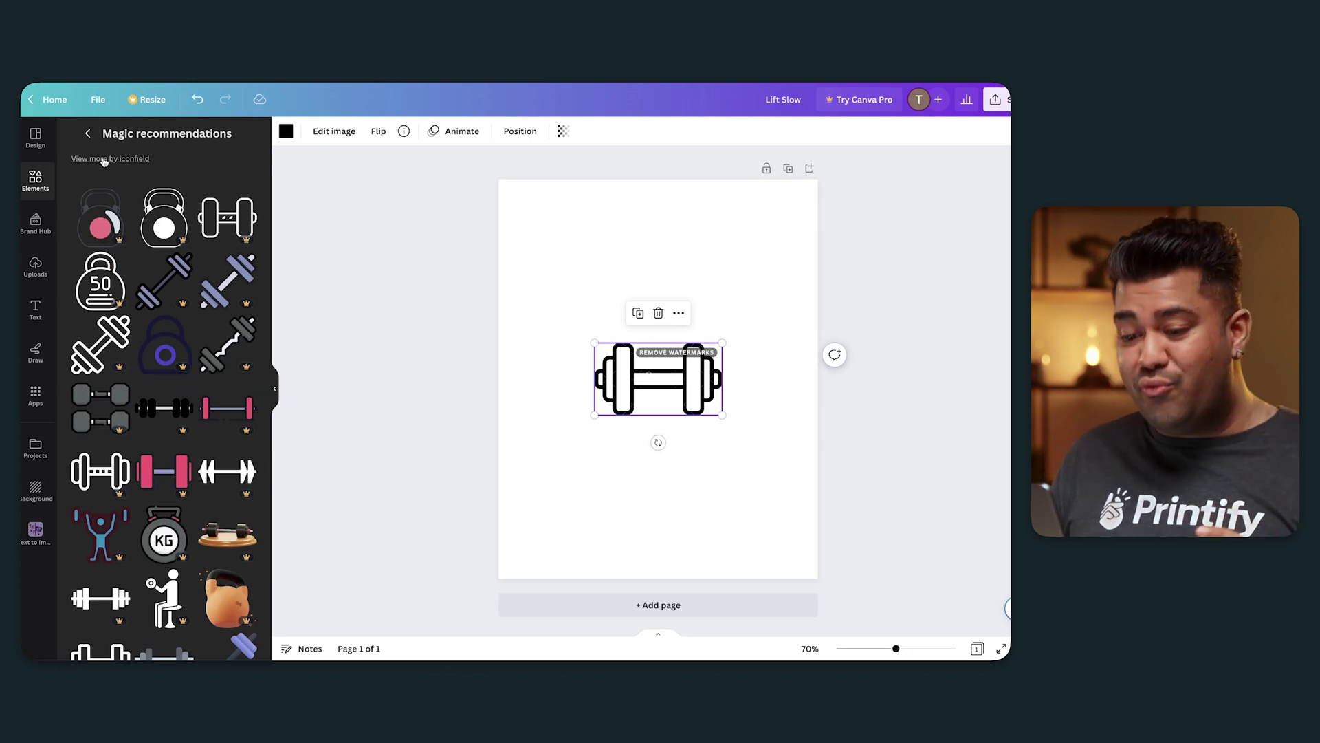
pyautogui.click(88, 134)
pyautogui.press('Delete')
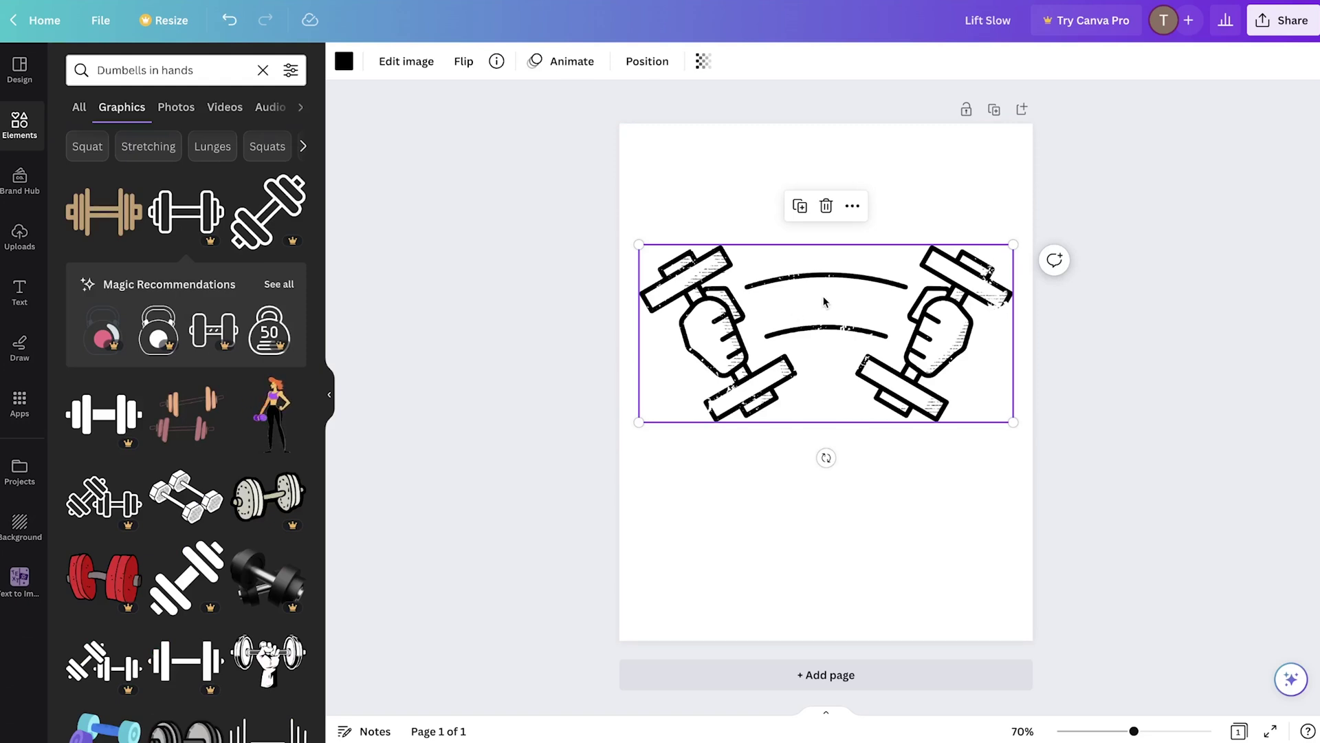
pyautogui.click(776, 522)
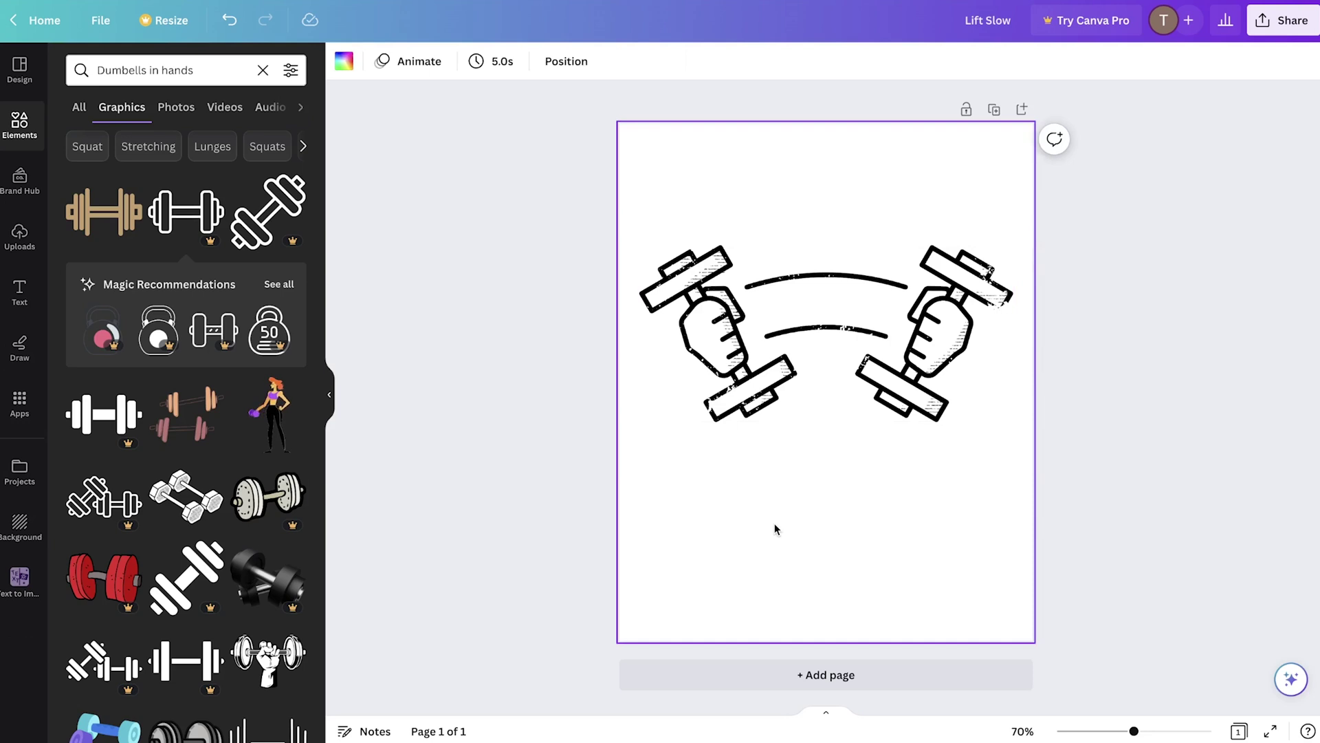
# Add the text "LIFT SLOW" above the upper arc between the dumbbells, in the Graduate font at size 37
pyautogui.press('t')
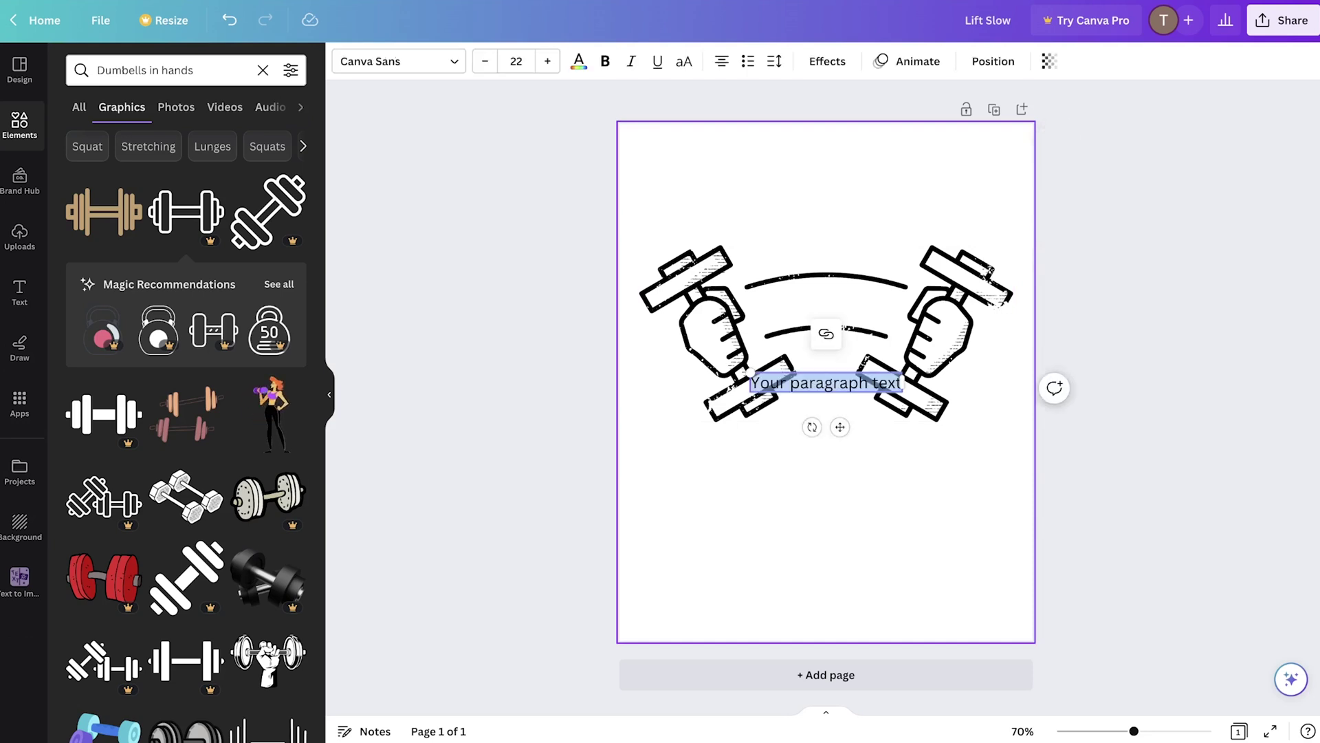
pyautogui.write('LIFT SLOW')
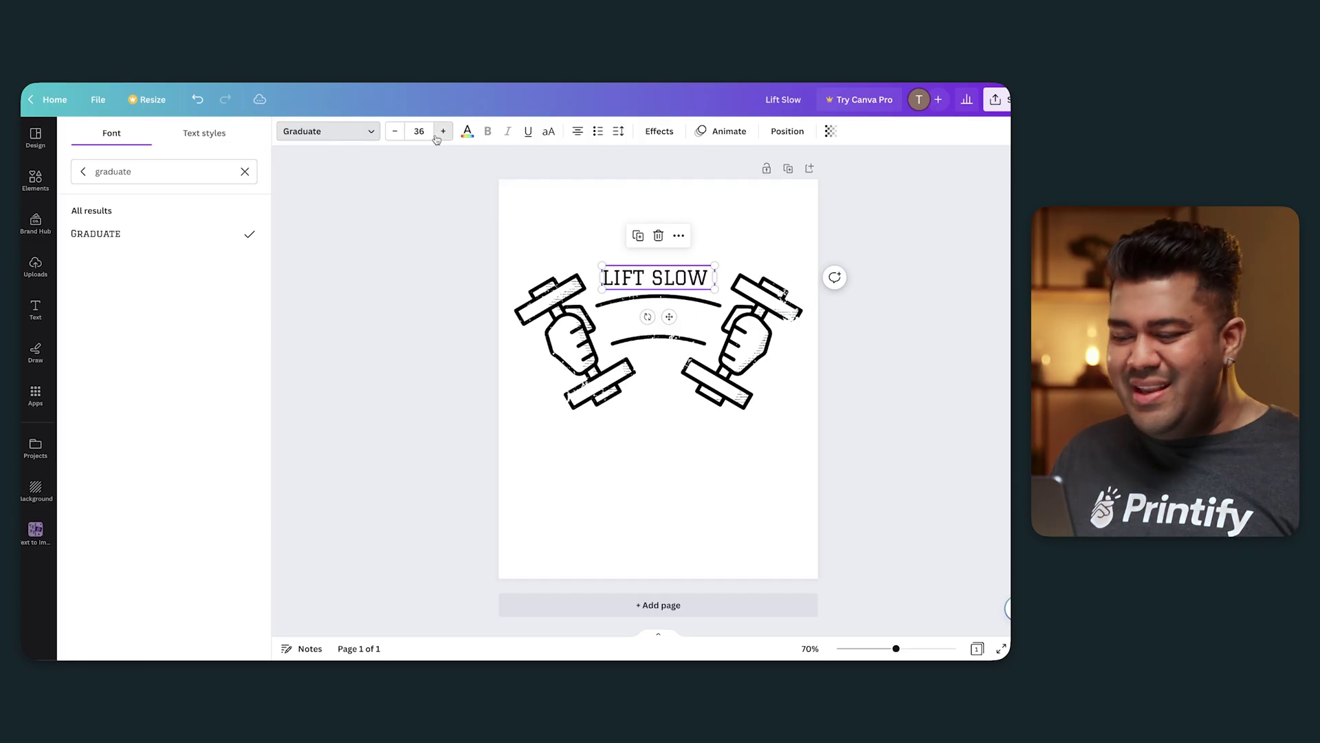
pyautogui.click(440, 136)
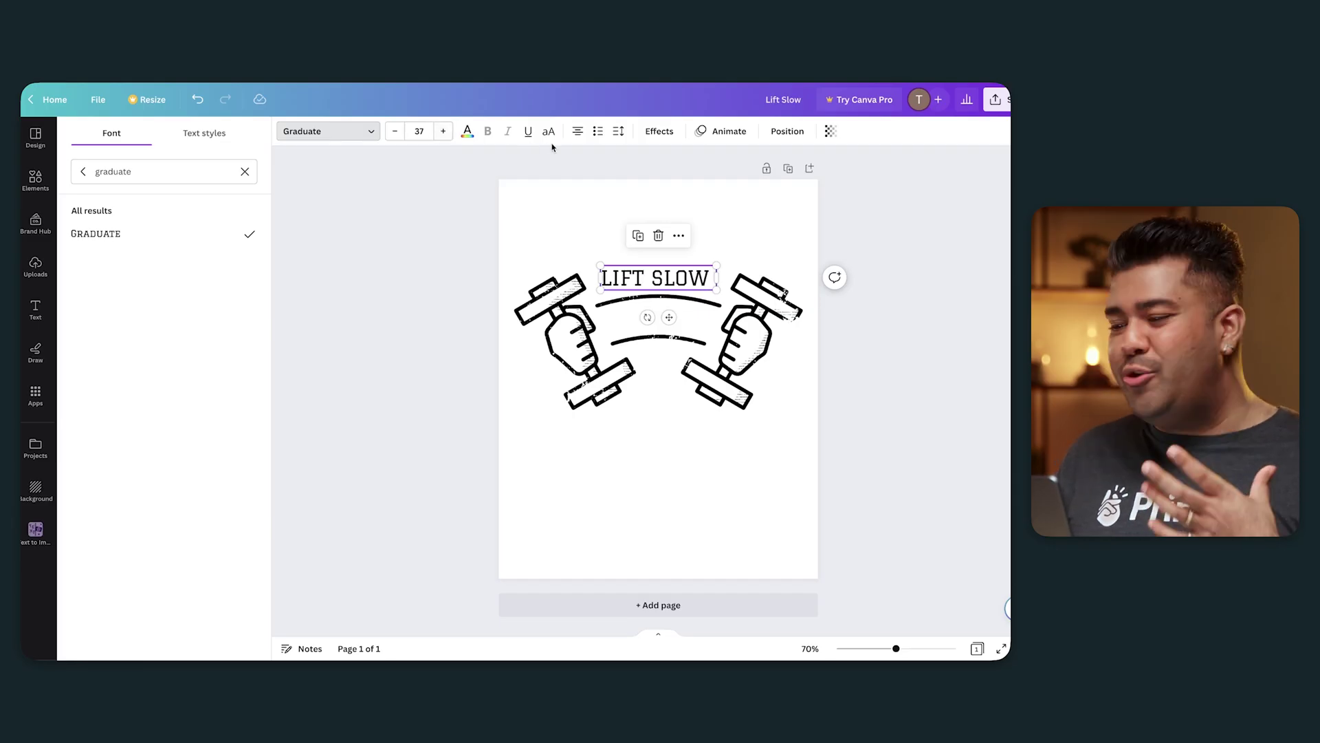
# Apply the Glitch effect to the "LIFT SLOW" text and curve it by 32 so it follows the upper arc
pyautogui.click(667, 134)
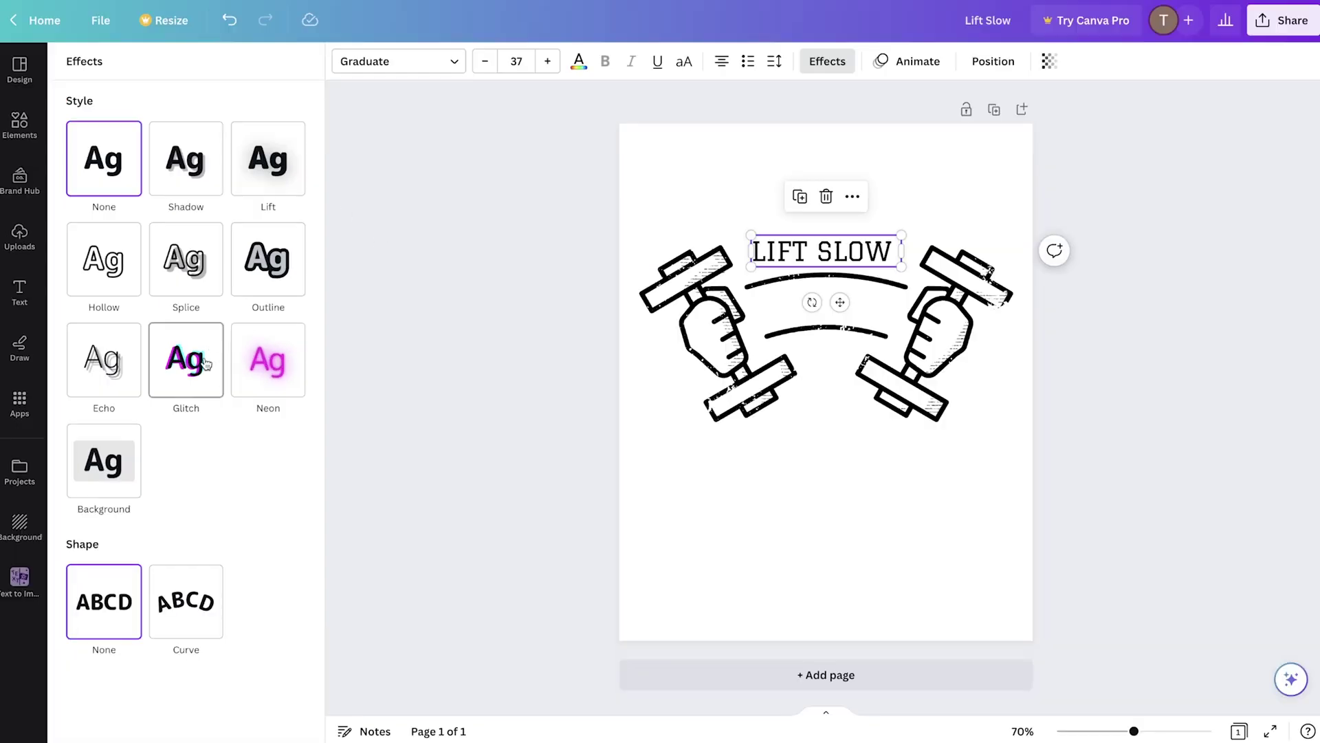
pyautogui.click(205, 363)
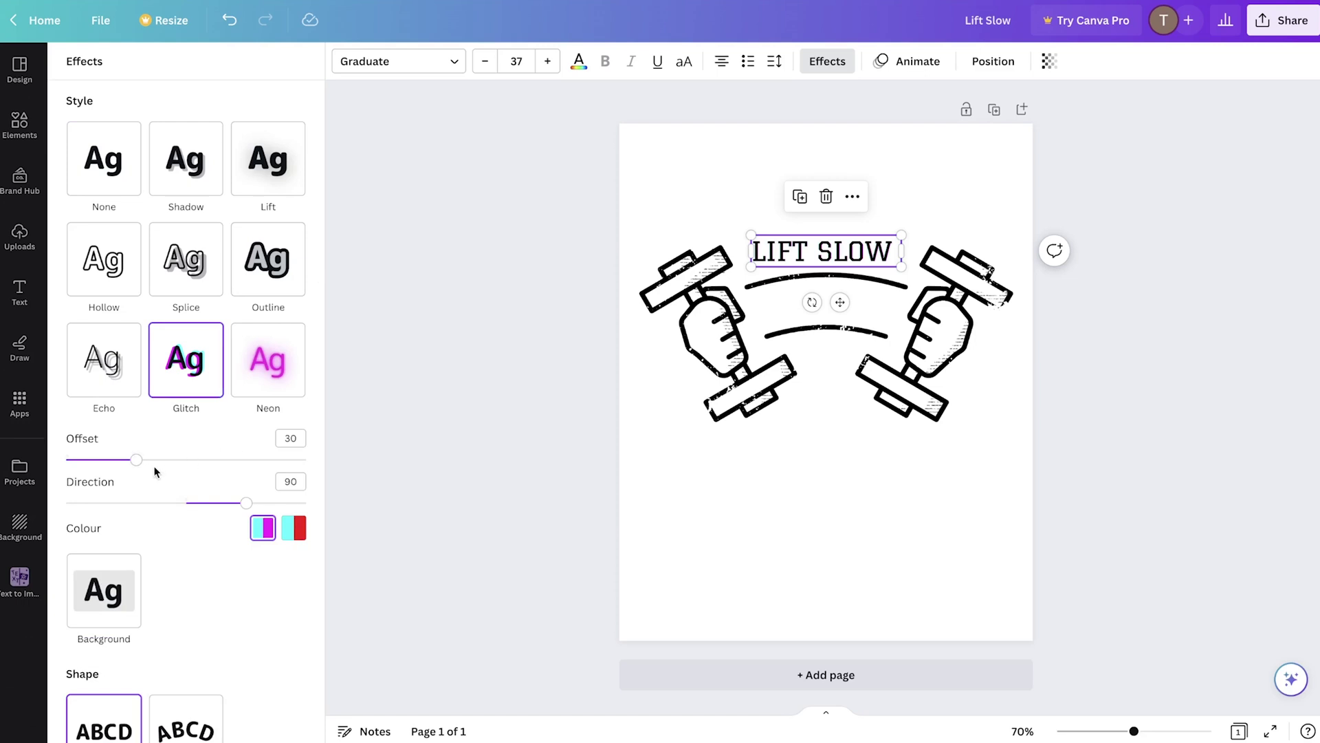
pyautogui.scroll(-1, 187, 599)
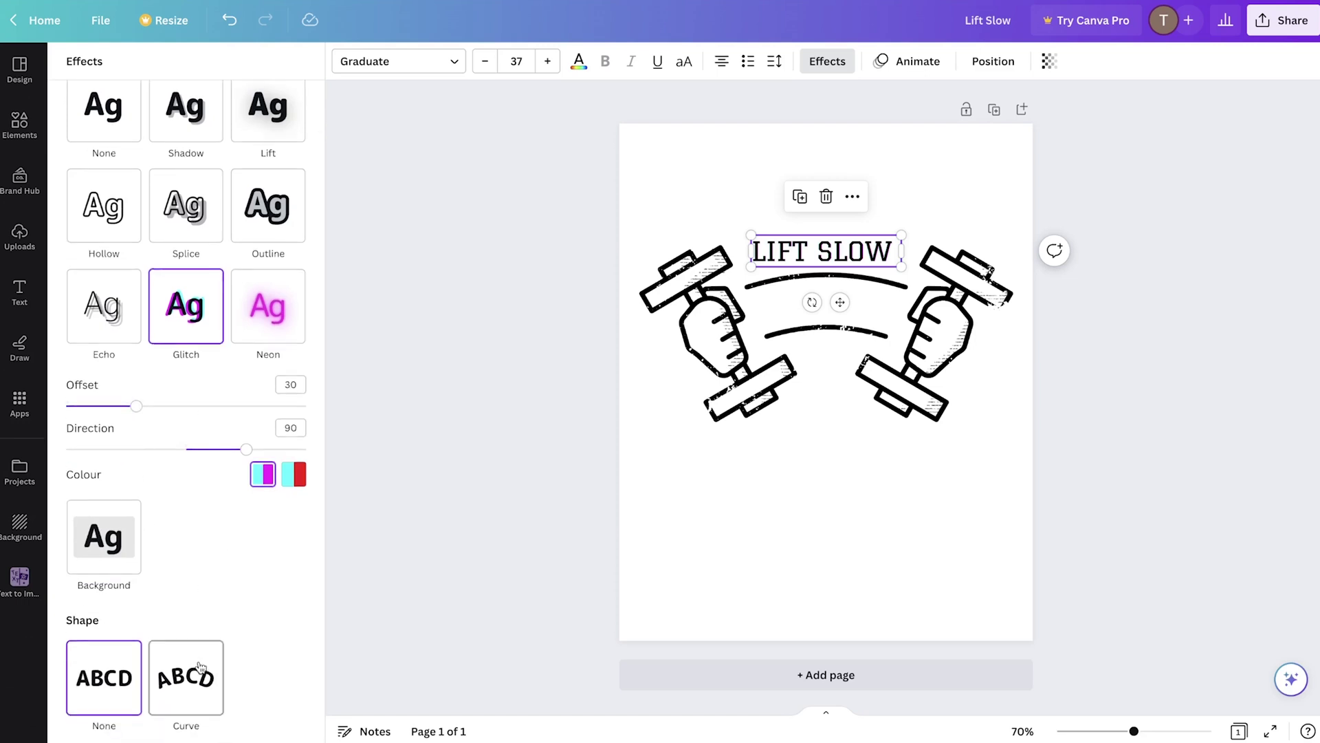
pyautogui.scroll(-1, 258, 604)
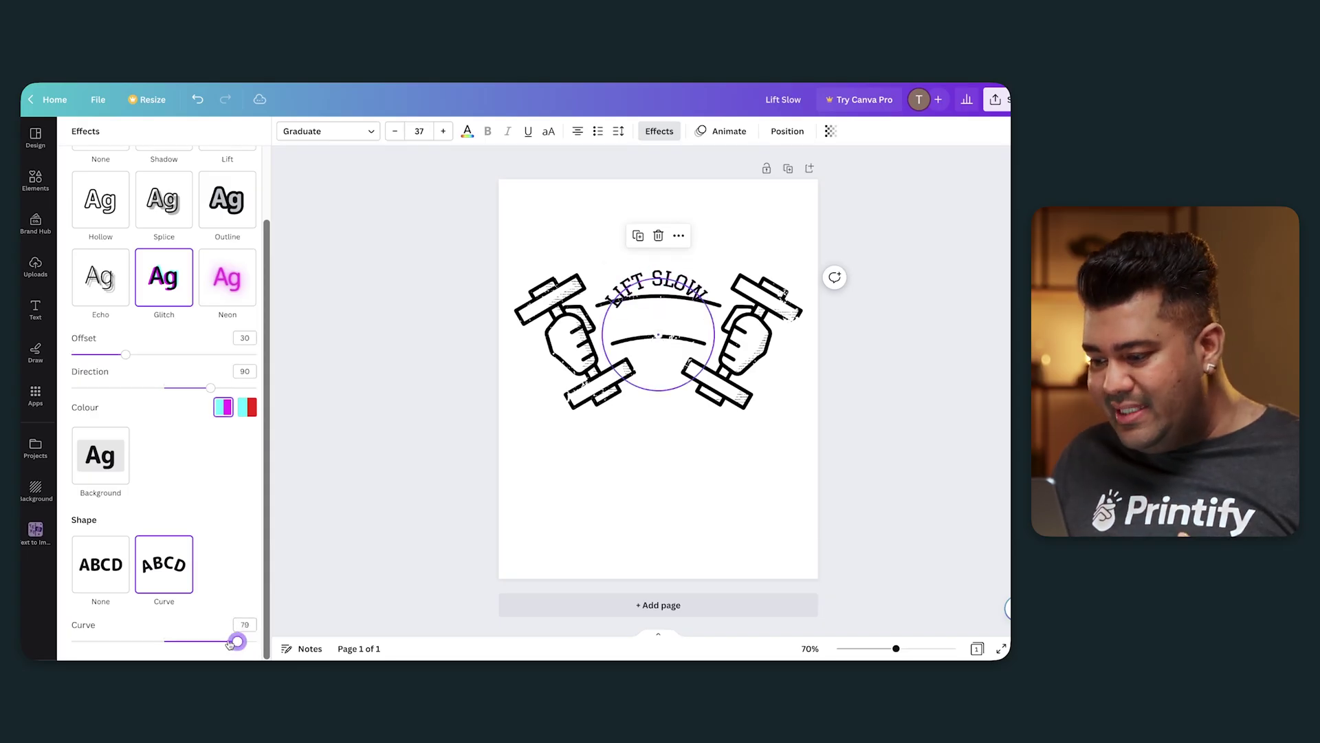
pyautogui.moveTo(231, 643); pyautogui.dragTo(198, 643)
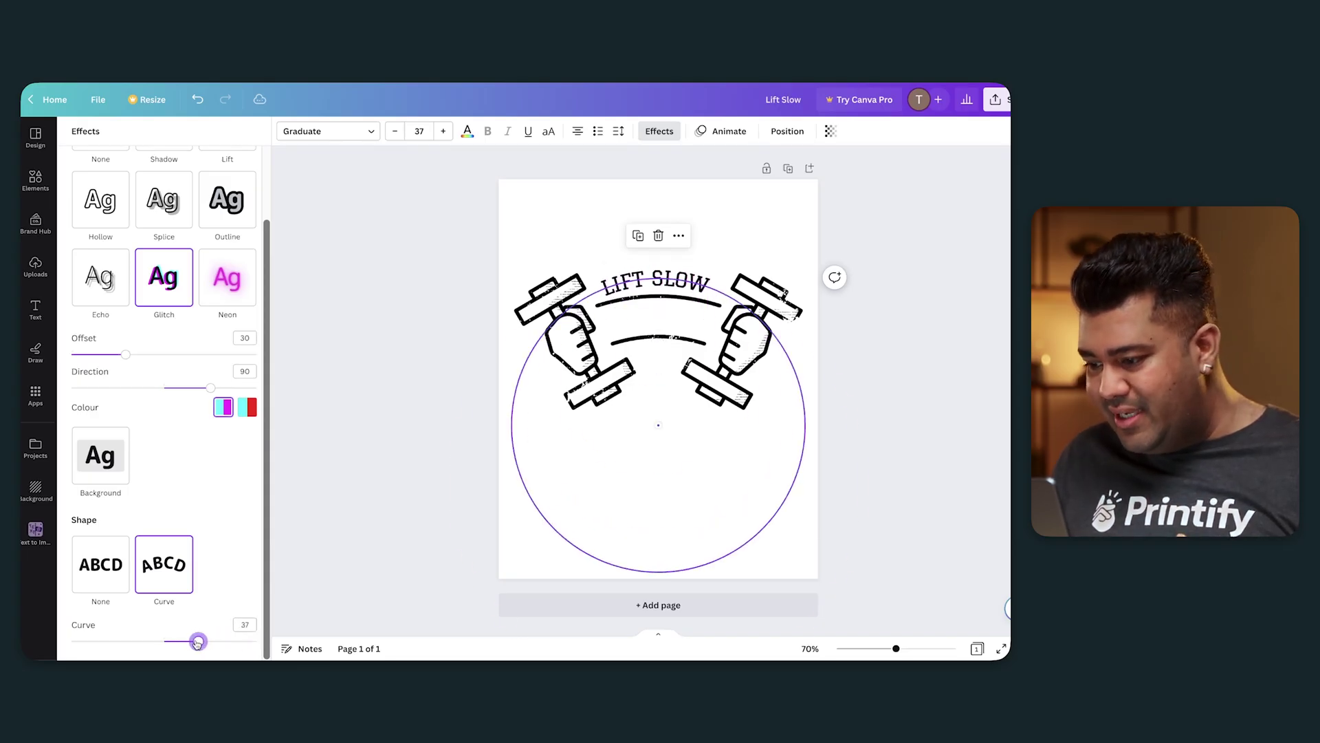
pyautogui.click(660, 389)
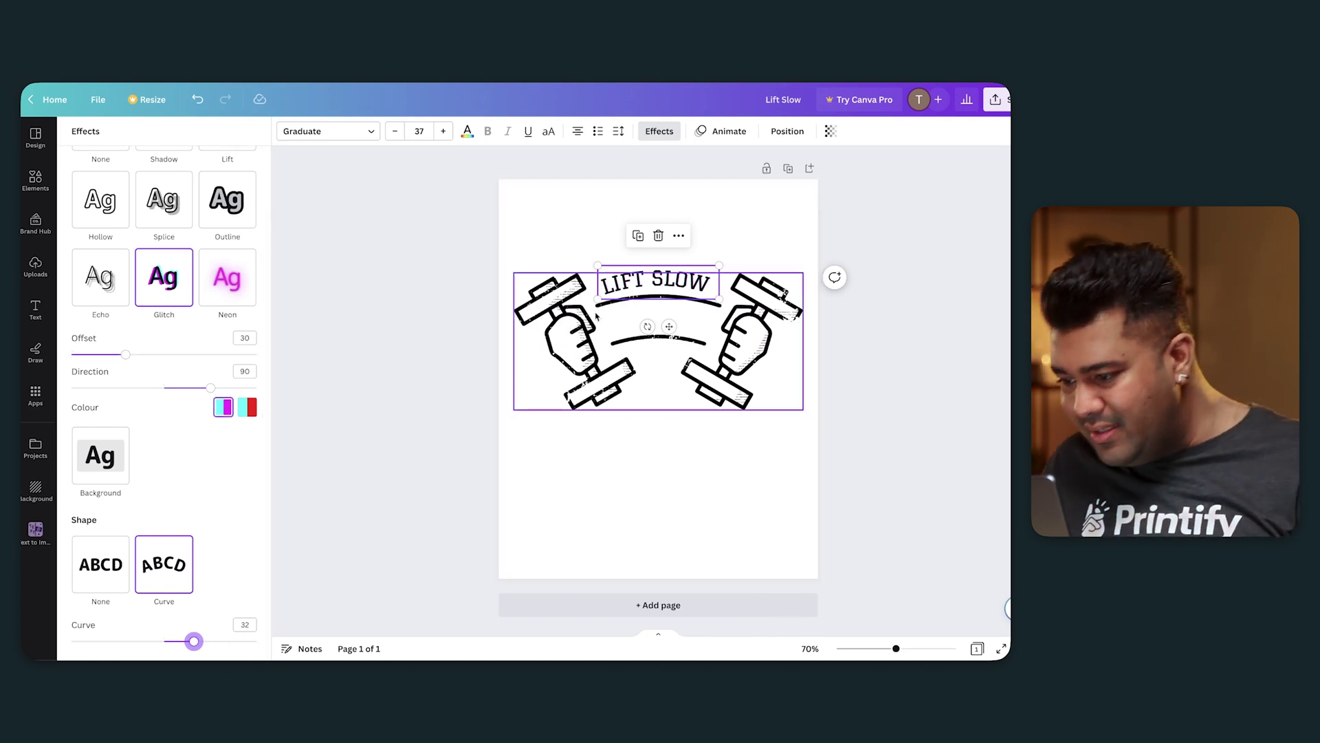
# Enlarge the "LIFT SLOW" text to size 41, and set its glitch offset to 84 and direction to about 31
pyautogui.click(647, 326)
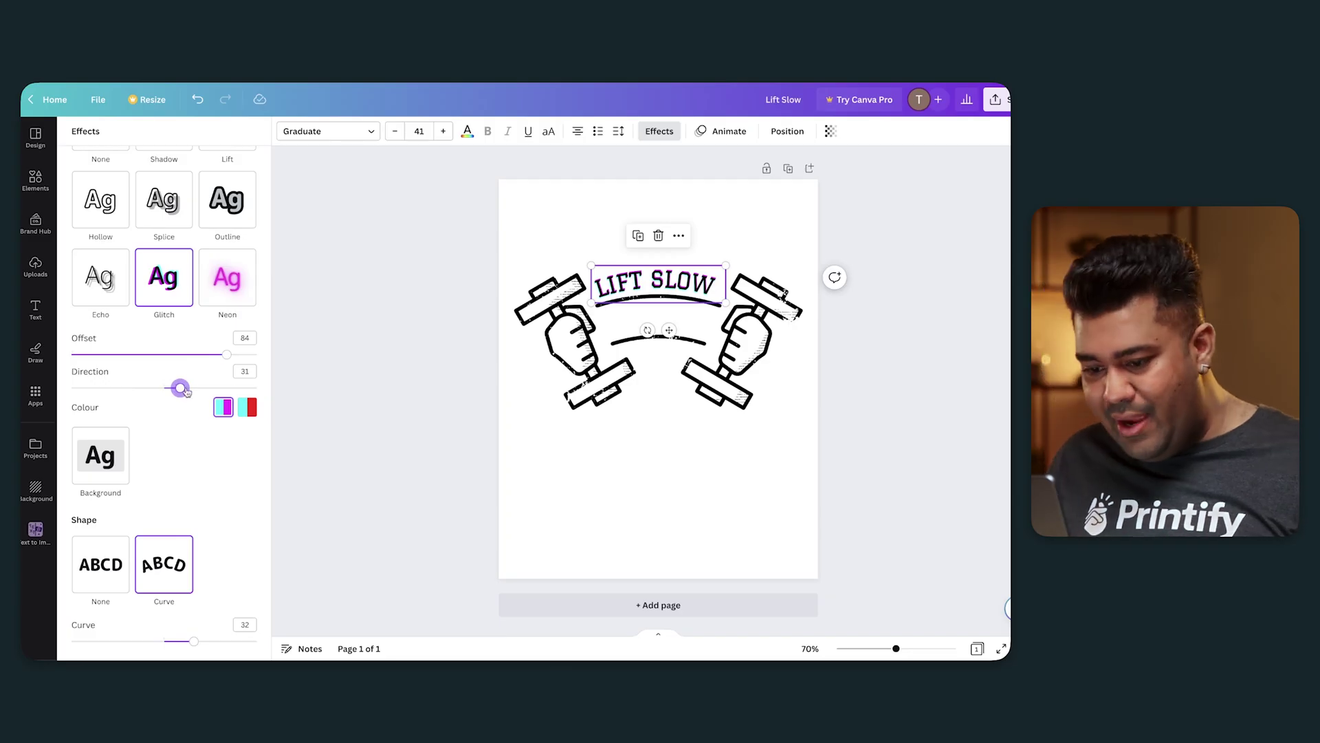
pyautogui.click(633, 501)
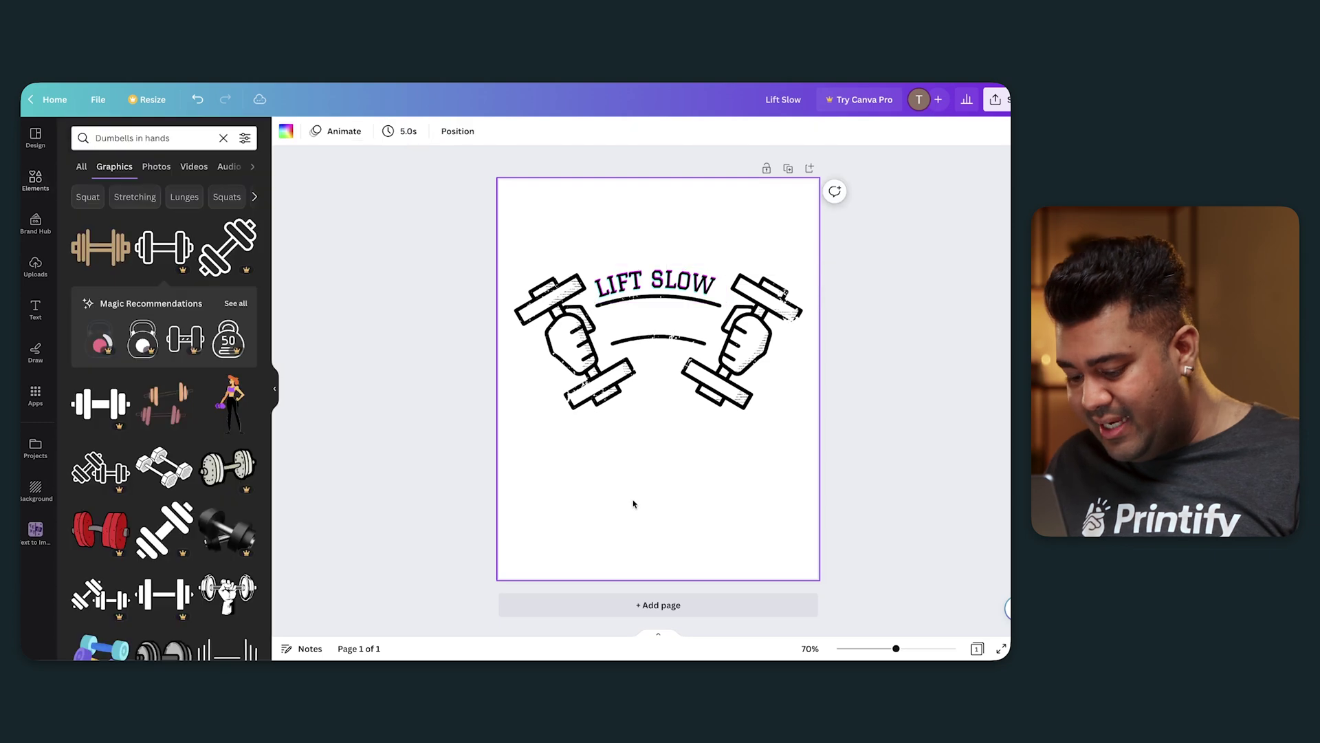
# Add the text "BREAK FAST" between the two arcs, curved and in the same font and glitch style as "LIFT SLOW"
pyautogui.press('t')
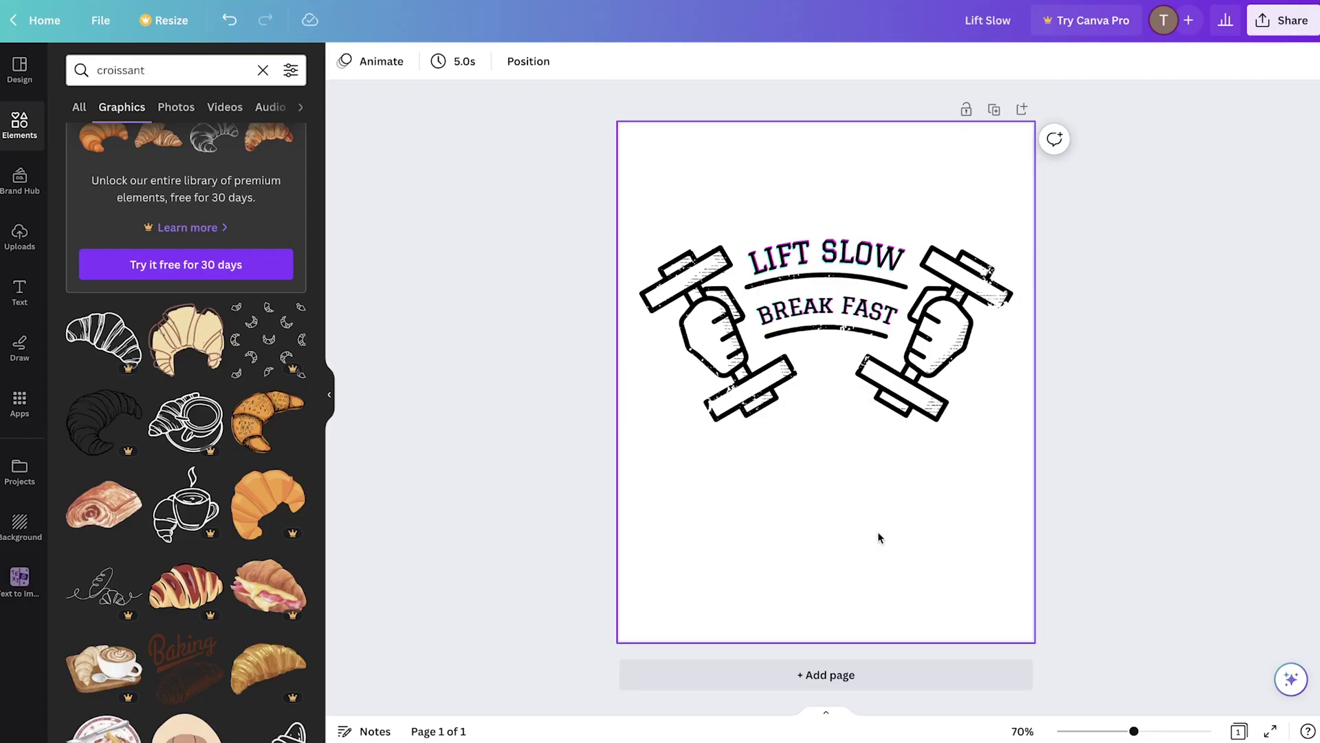
# Browse the "croissant" graphics, and place a black single-line croissant drawing centred below the dumbbells
pyautogui.scroll(-10, 127, 449)
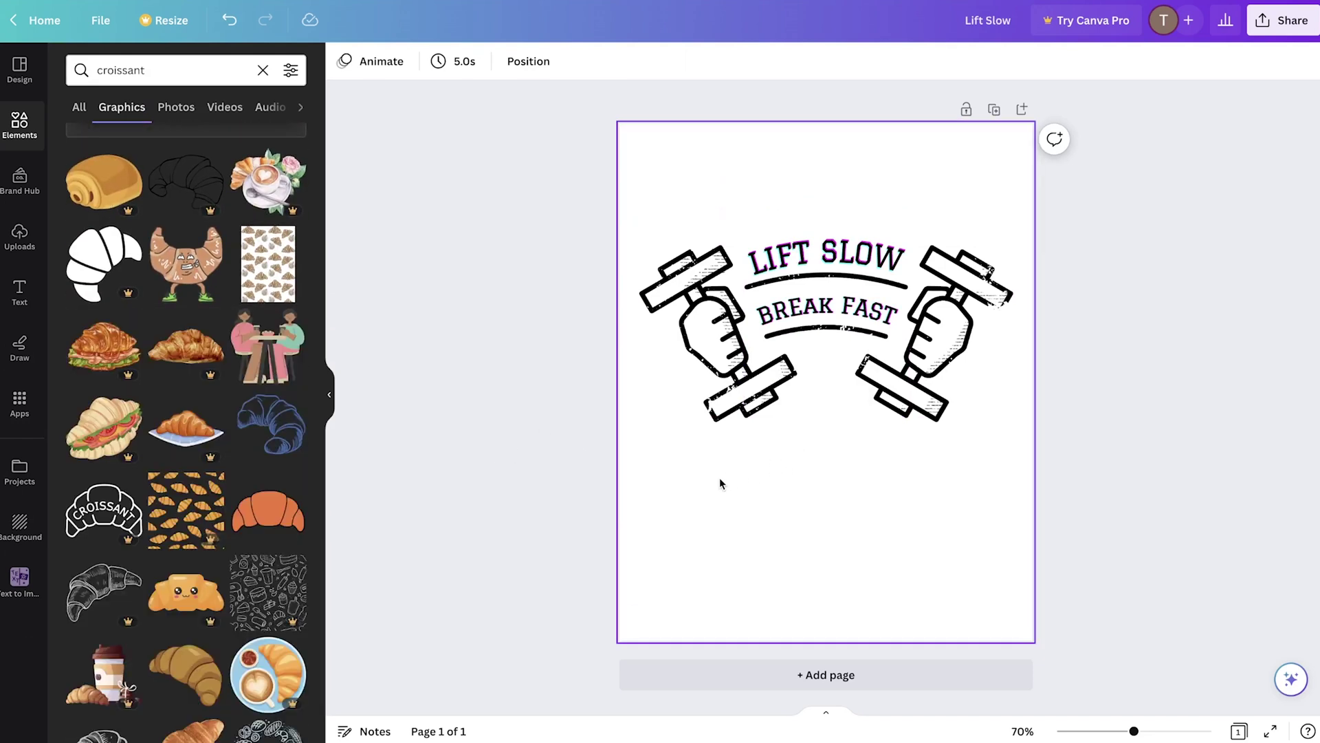
pyautogui.hotkey('ctrl', 'v')
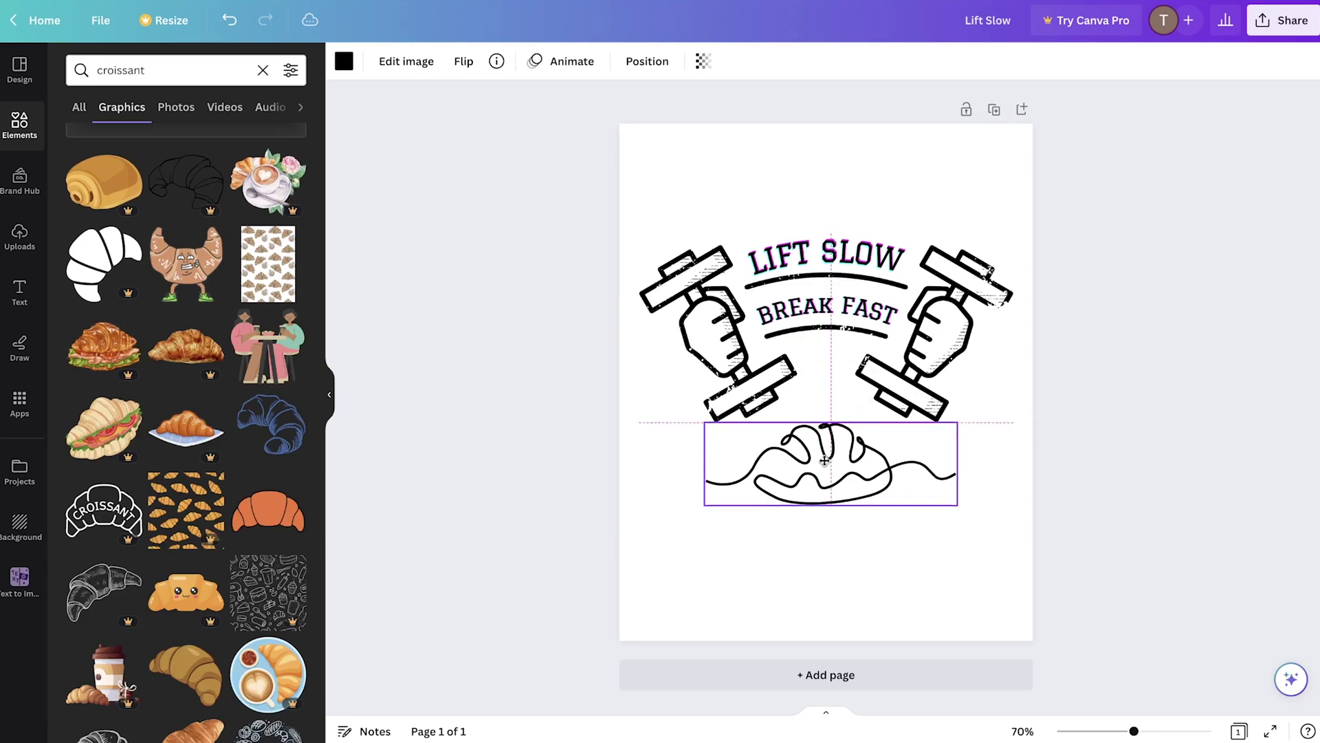